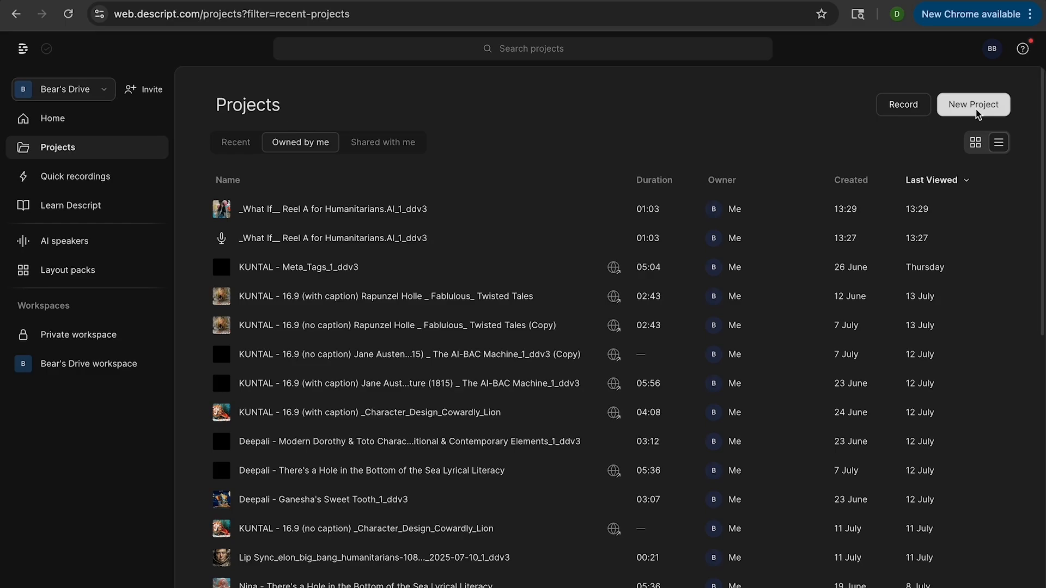
Create a new video project from "Ganesha's Sweet Tooth (No Captions) | Humanitarians AI_ddv3.mp4" in the Desktop folder Lyrical Literacy, accepting the default transcription settings
click(978, 115)
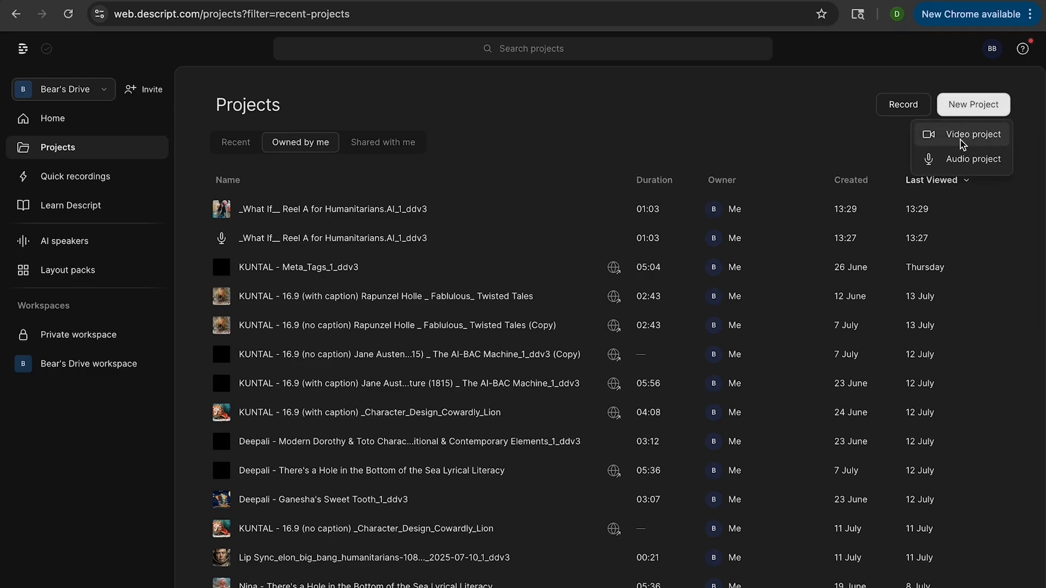
click(962, 143)
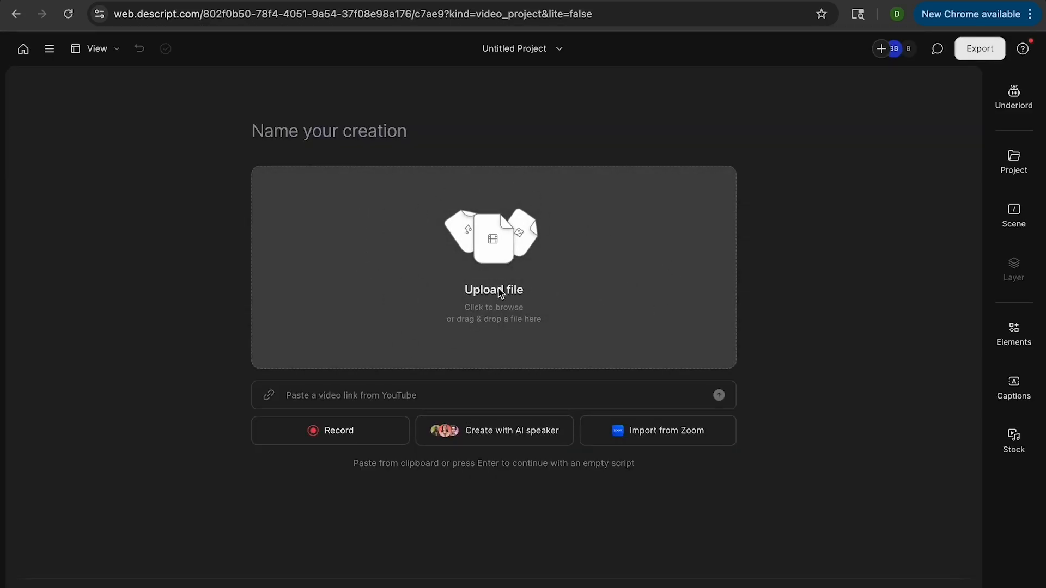
click(482, 312)
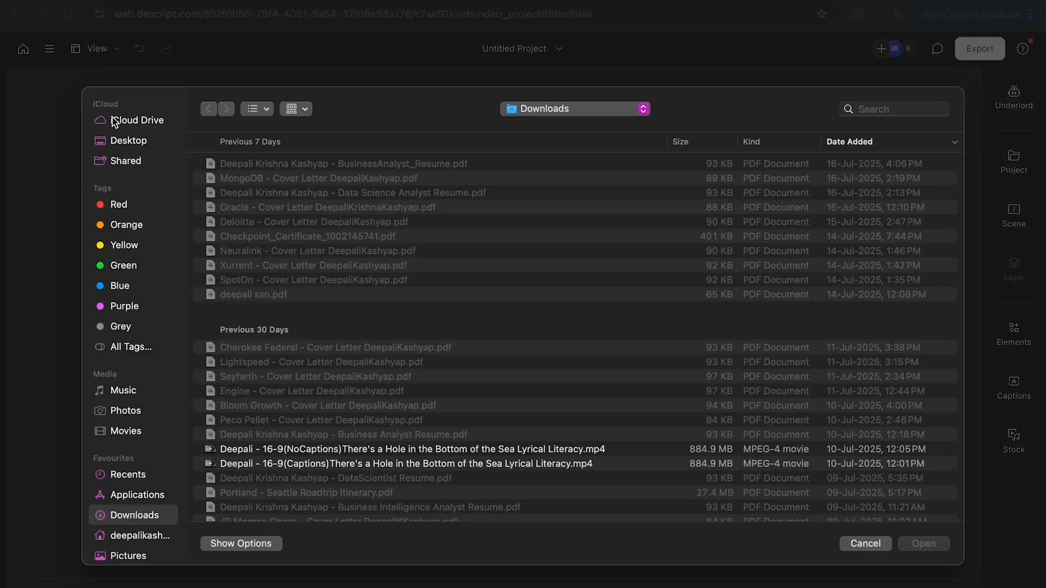
click(120, 141)
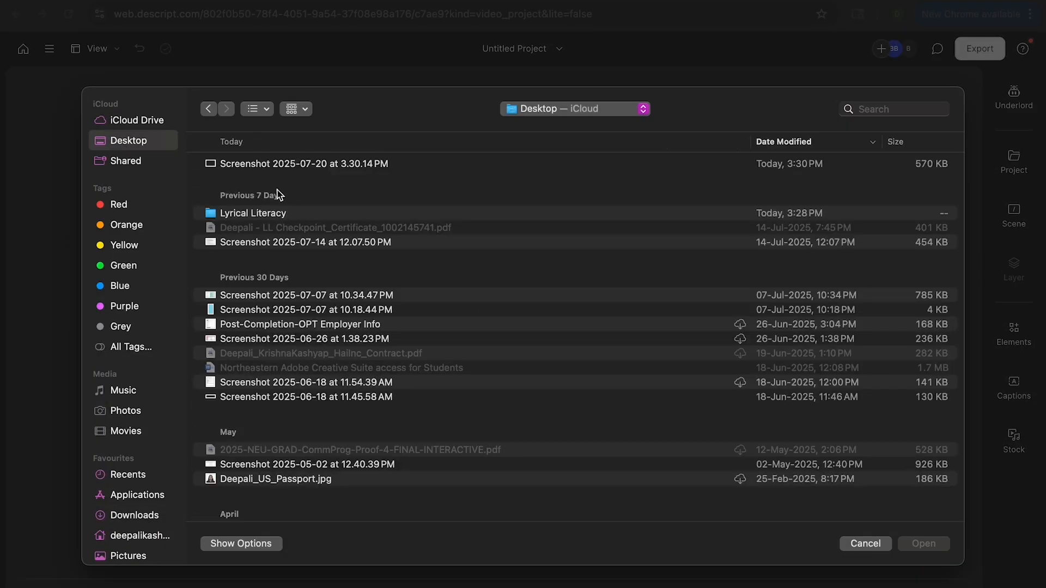
double_click(257, 215)
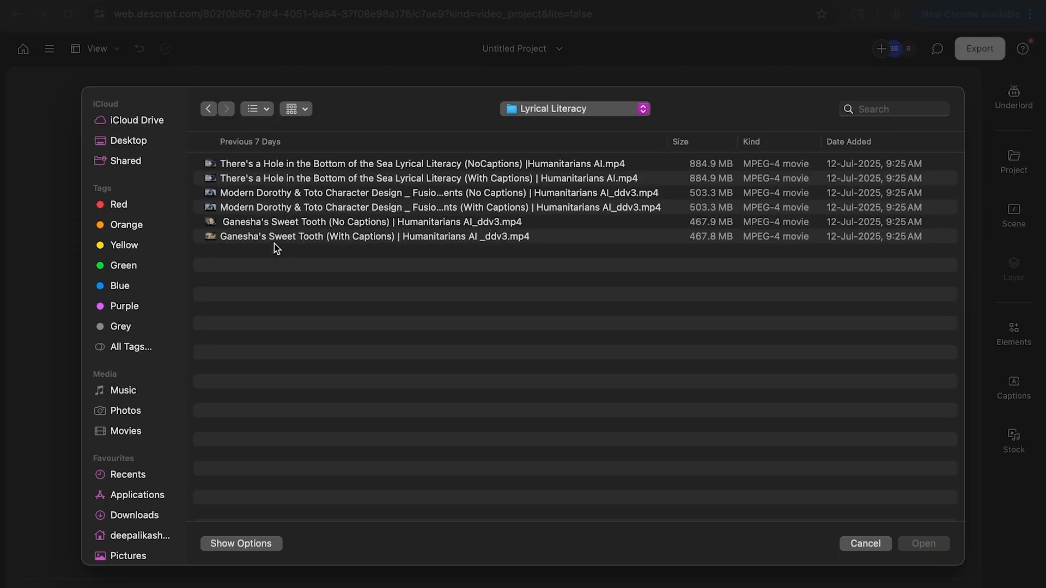
click(275, 227)
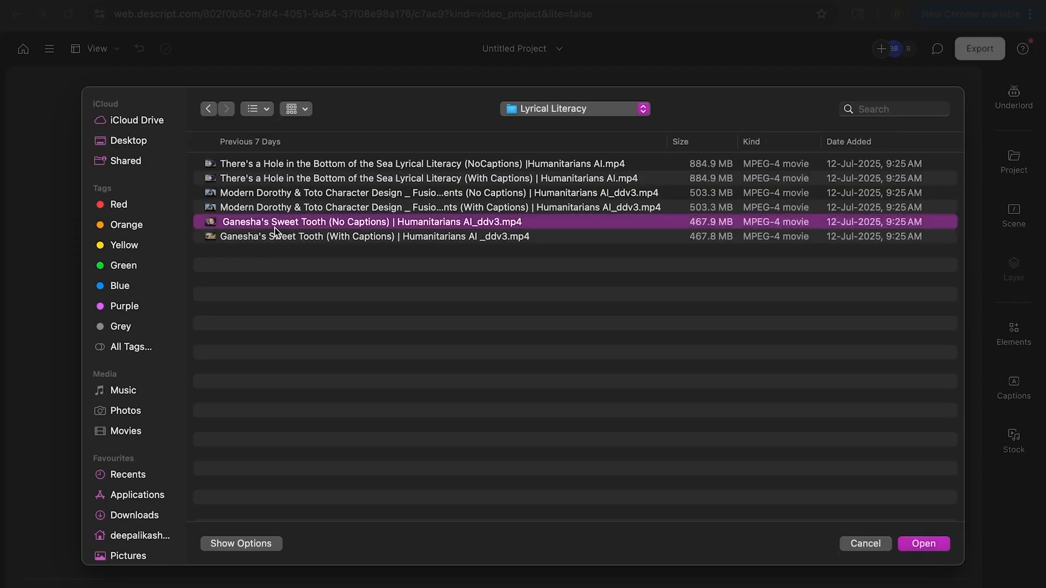
double_click(274, 228)
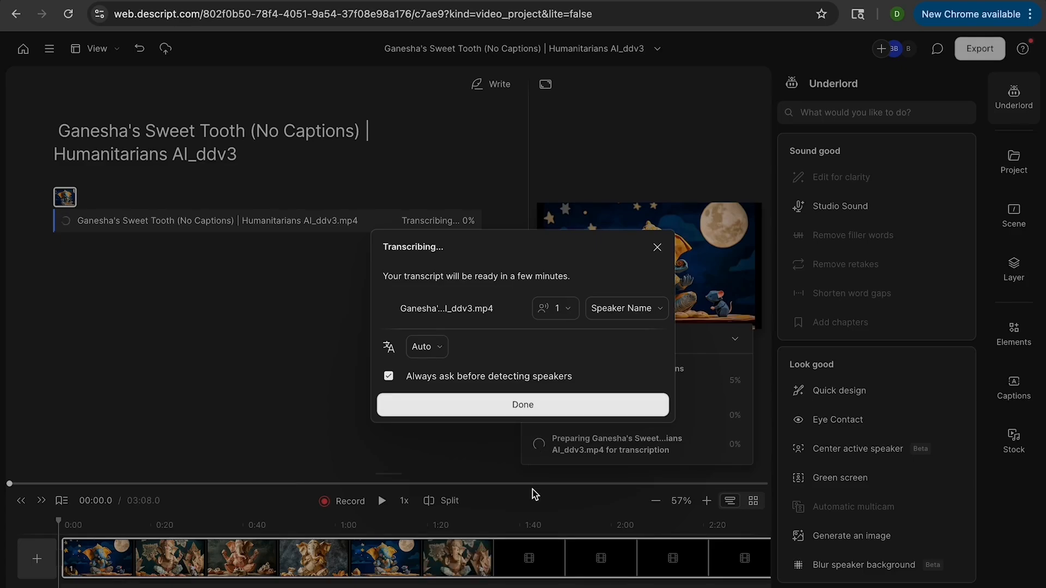
click(581, 412)
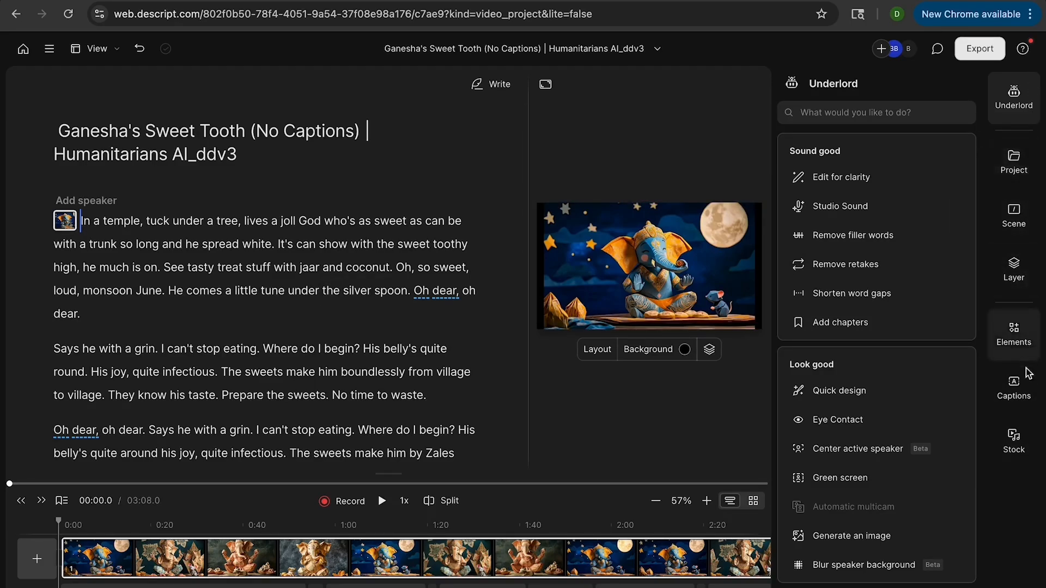
Apply the Typewriter caption style to all scenes and widen the video preview area
click(1014, 399)
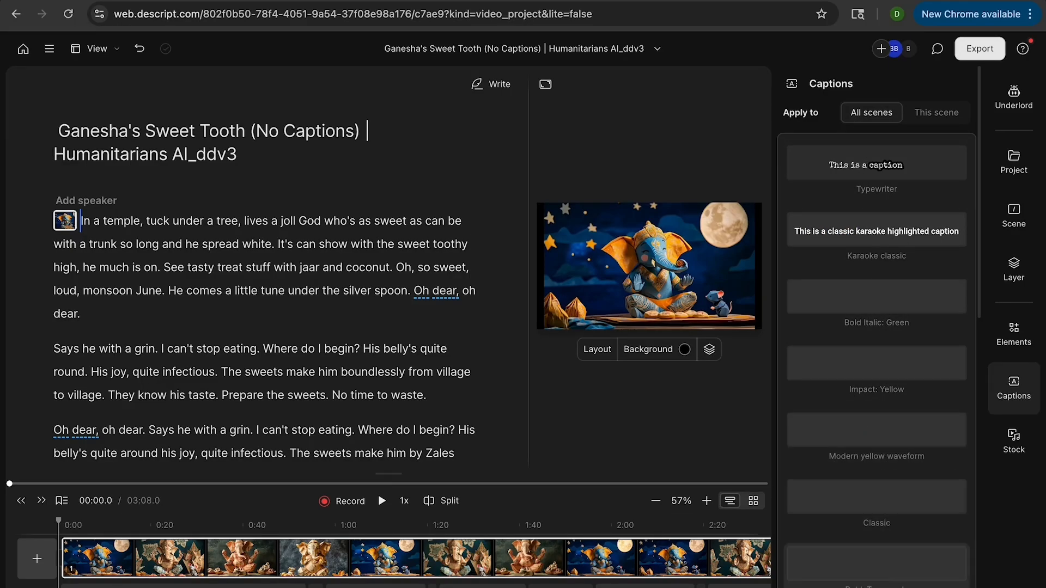
click(887, 175)
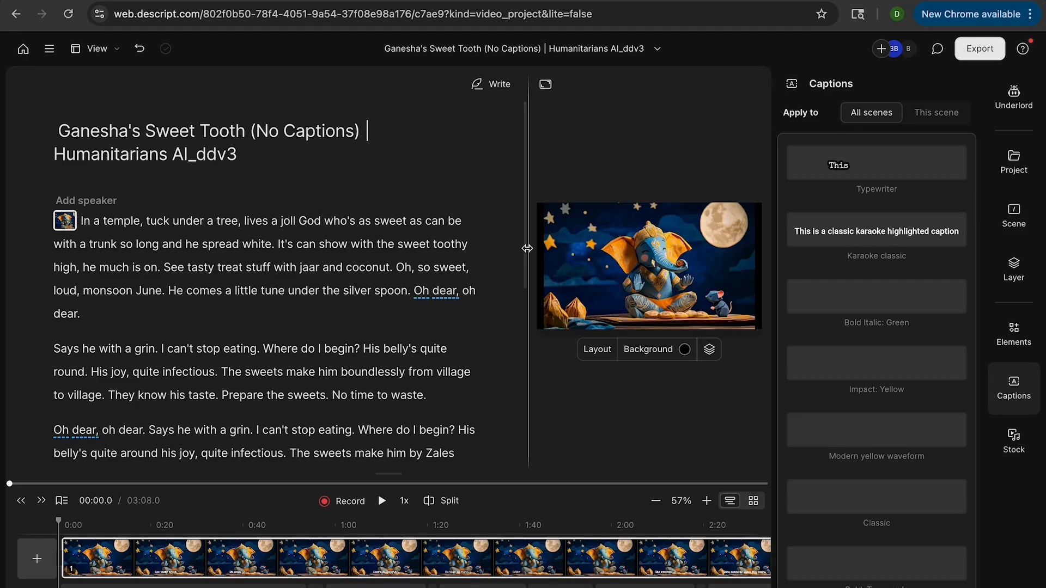
drag(526, 248, 468, 251)
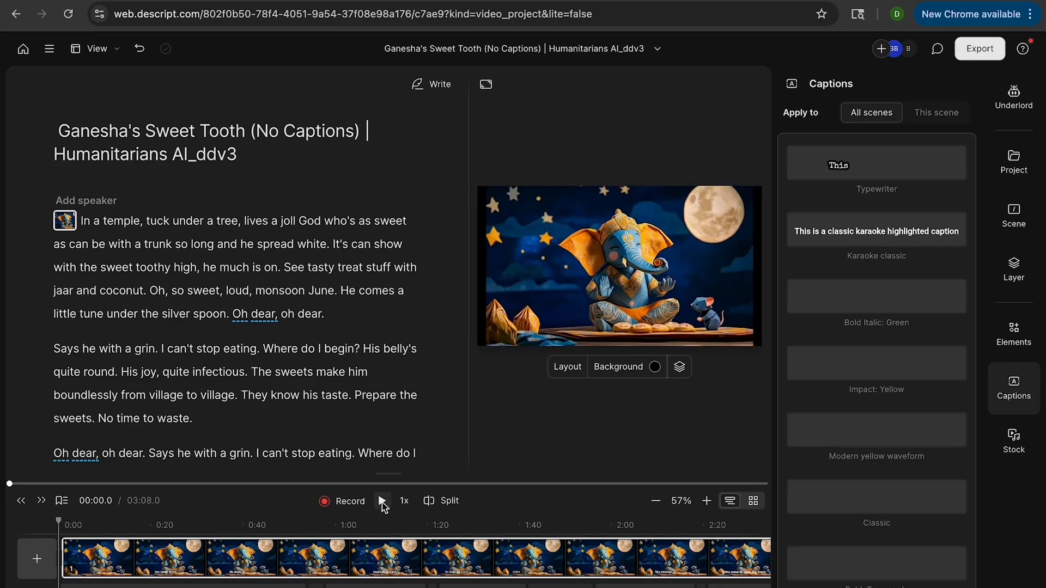
Play the first few seconds of the video from the start twice to check the captions against the audio
click(383, 504)
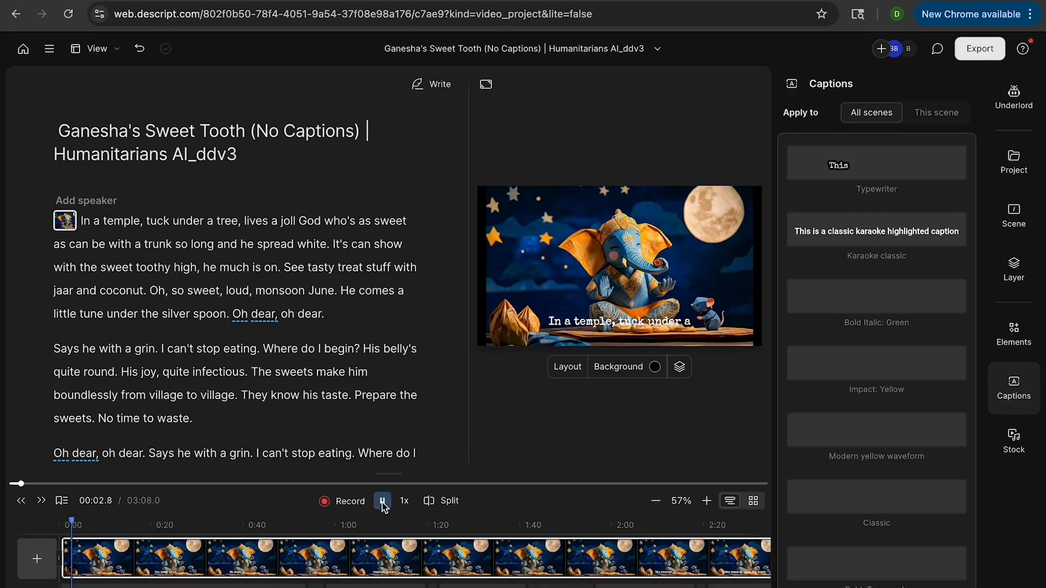
click(382, 502)
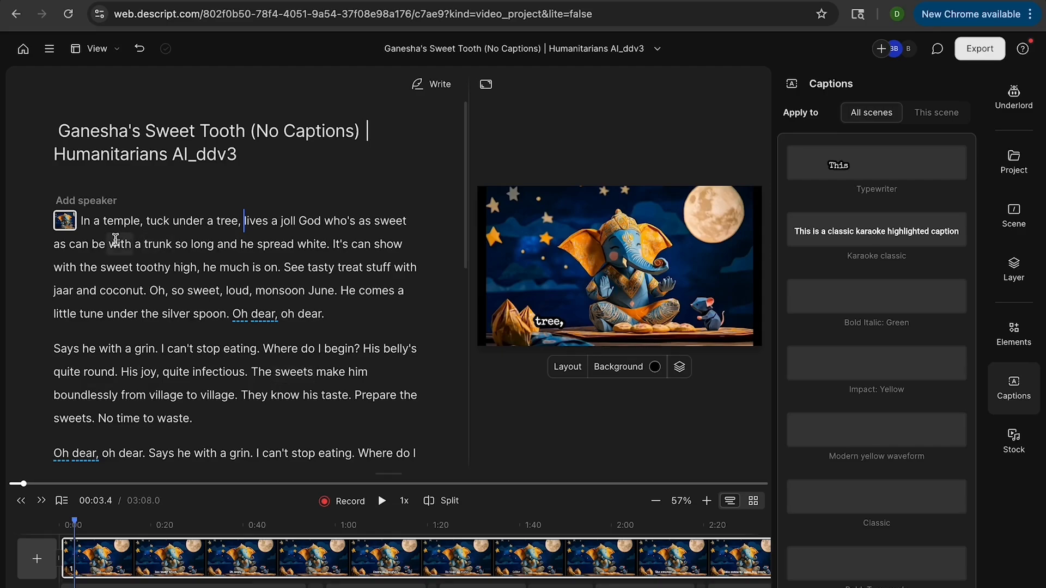
click(81, 221)
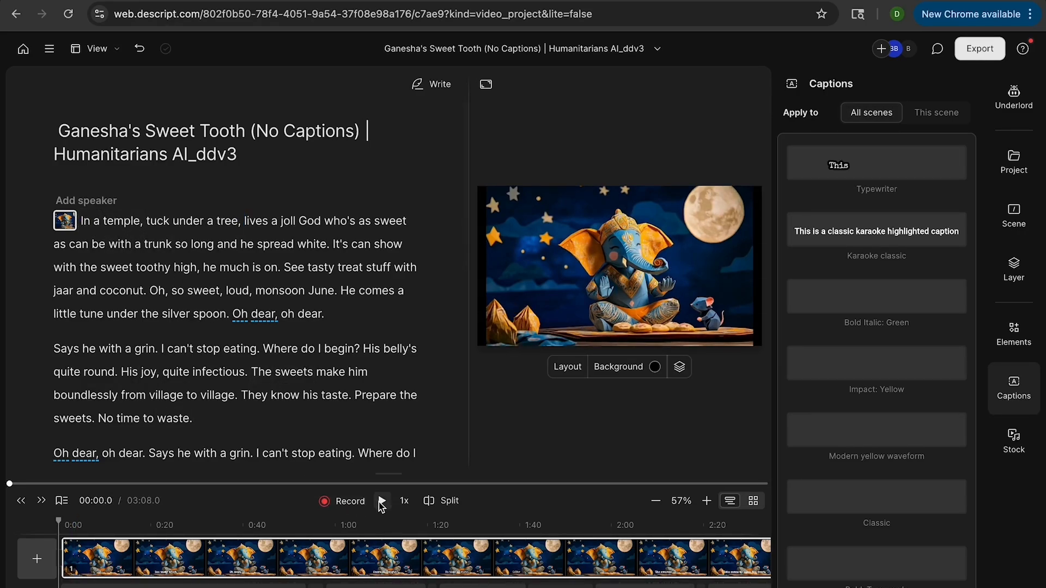
click(382, 502)
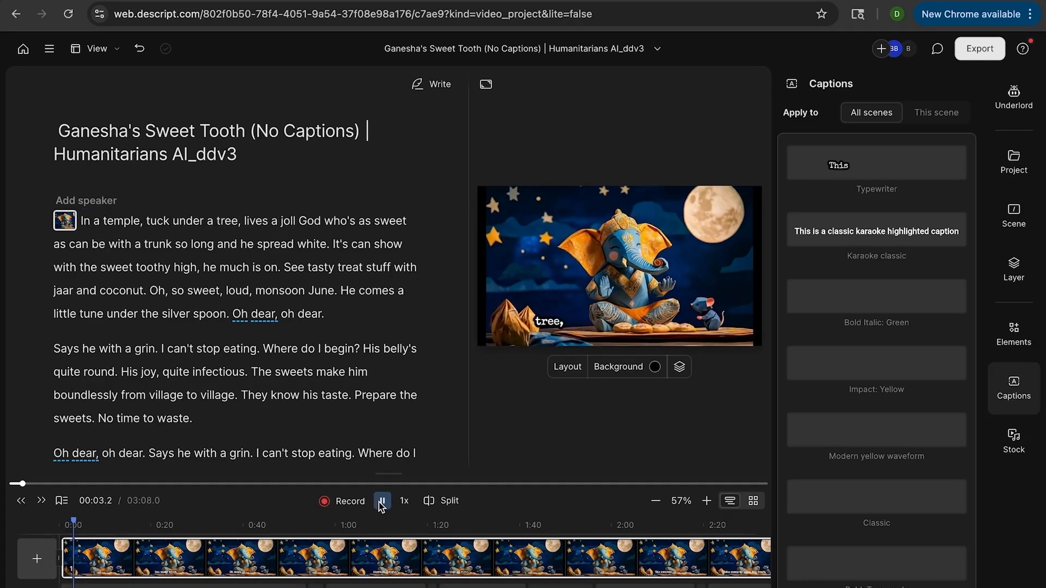
click(381, 502)
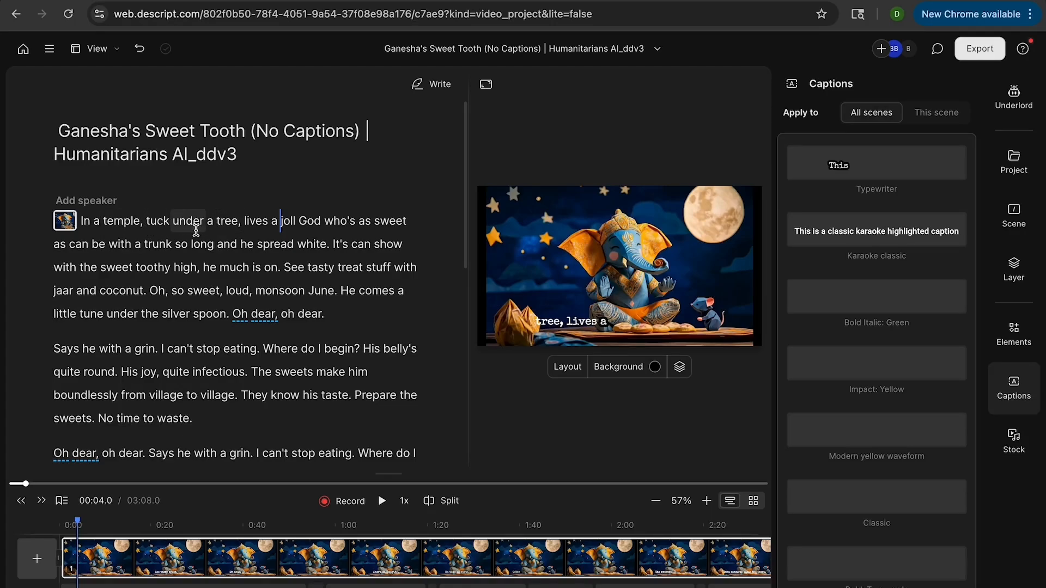
Correct the transcript word "tuck" to "tucked" in the first sentence, for this occurrence only
click(156, 220)
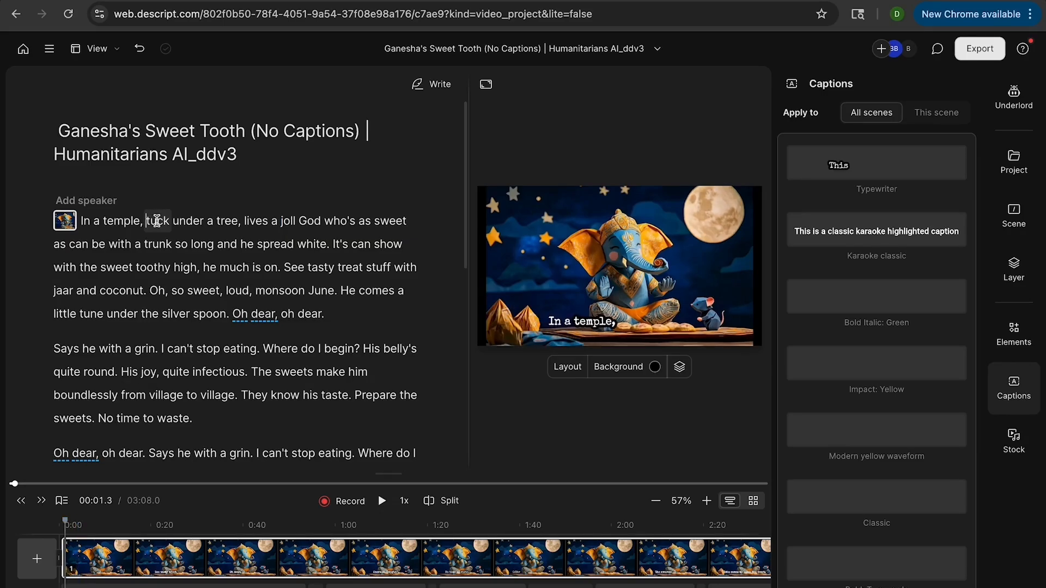
double_click(155, 220)
right_click(156, 220)
key(Escape)
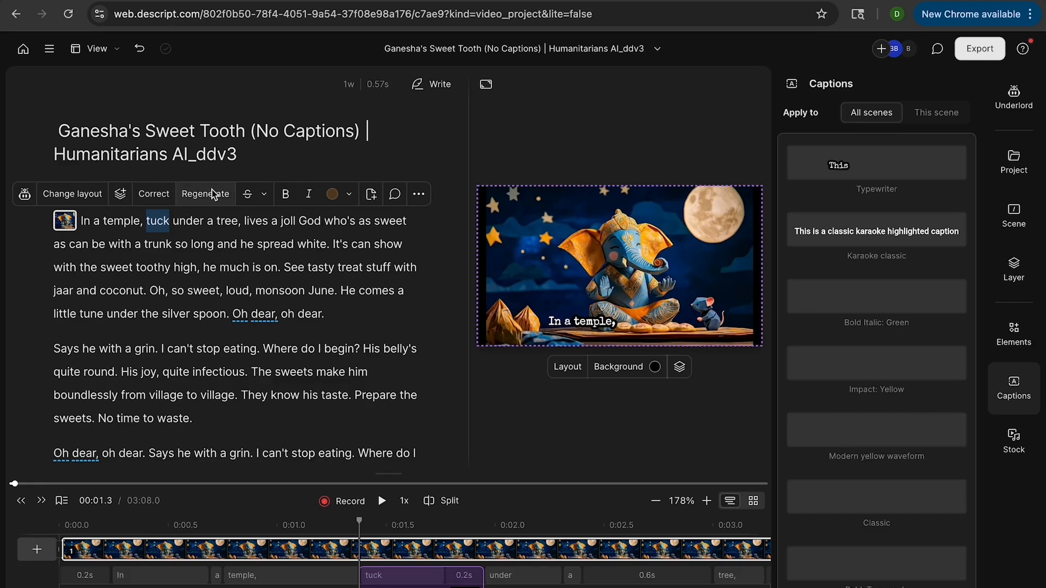
click(153, 195)
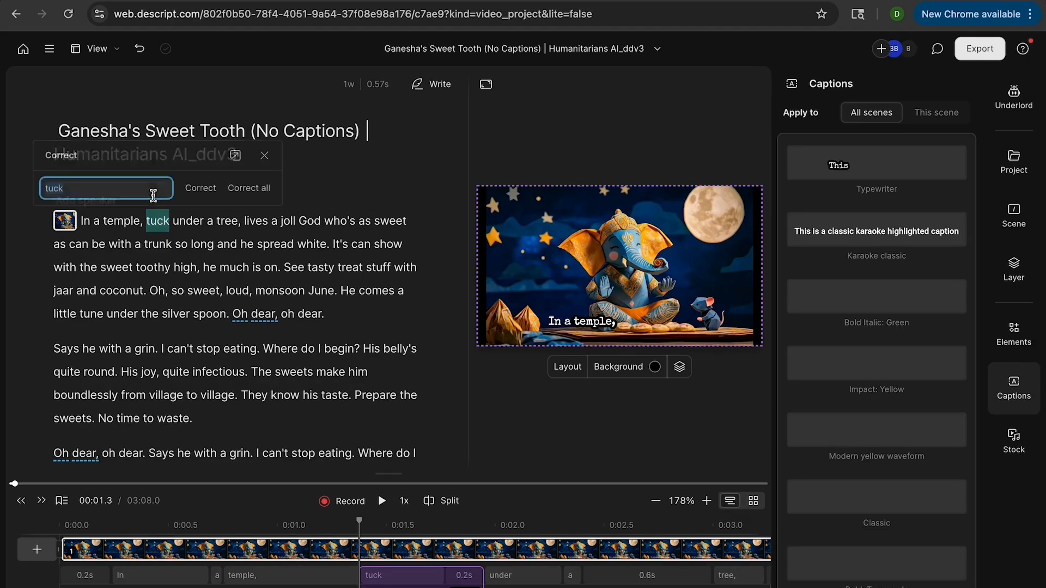
click(86, 188)
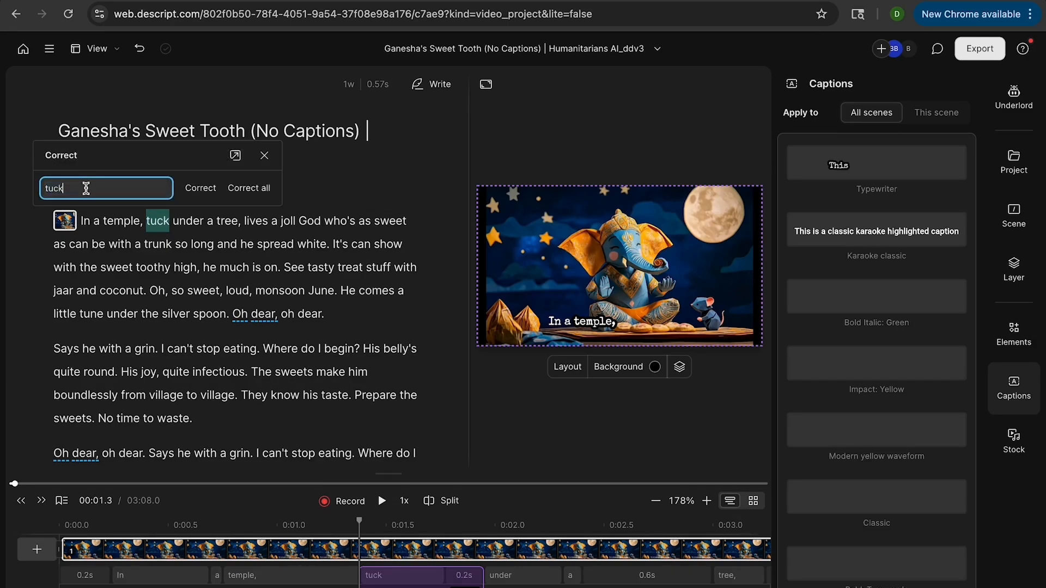
text(ed)
click(208, 192)
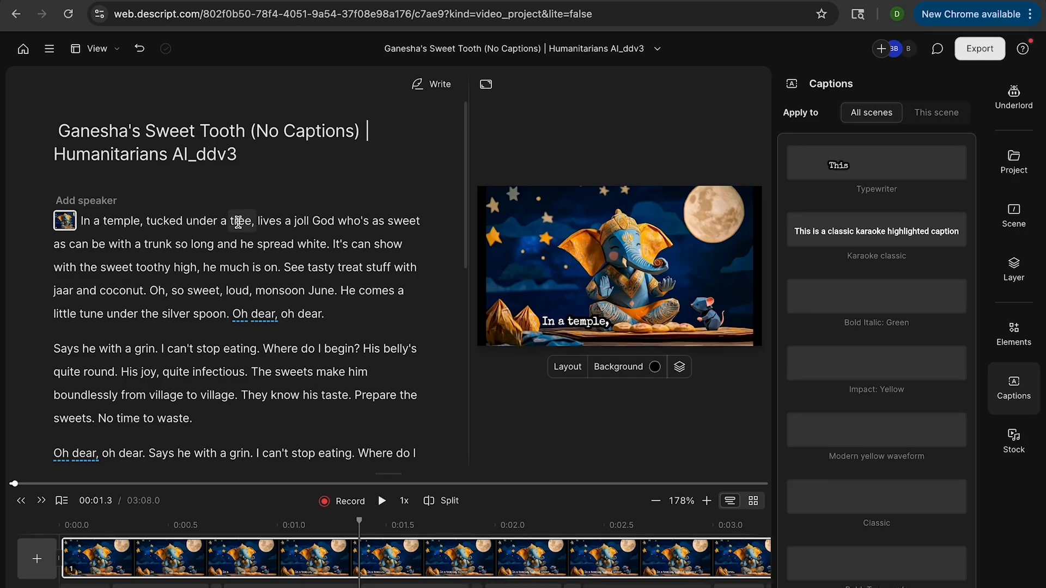
Correct "tree" to "Banyan tree" in the first sentence of the transcript, for this occurrence only
click(237, 222)
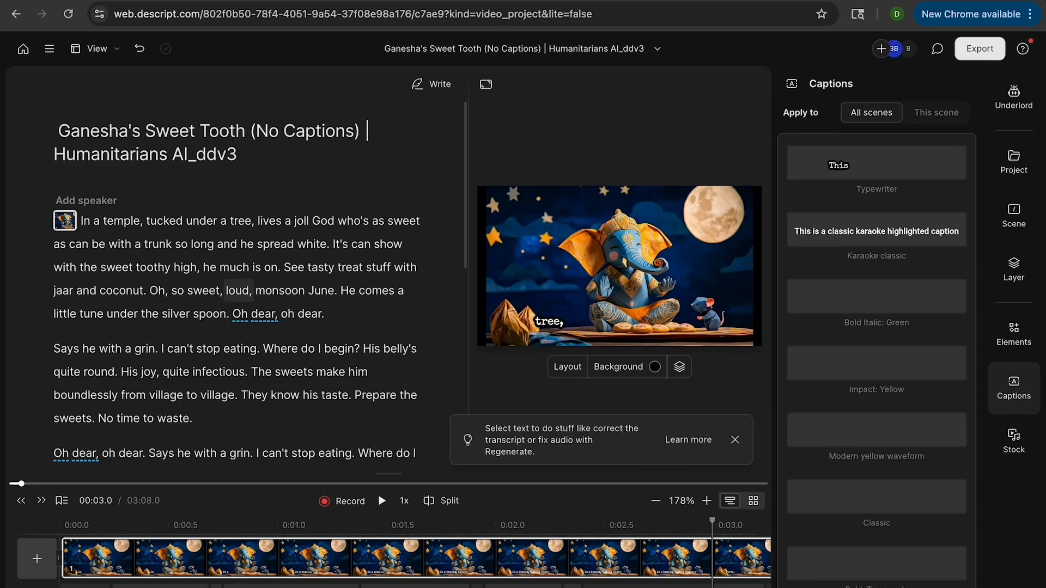
double_click(240, 220)
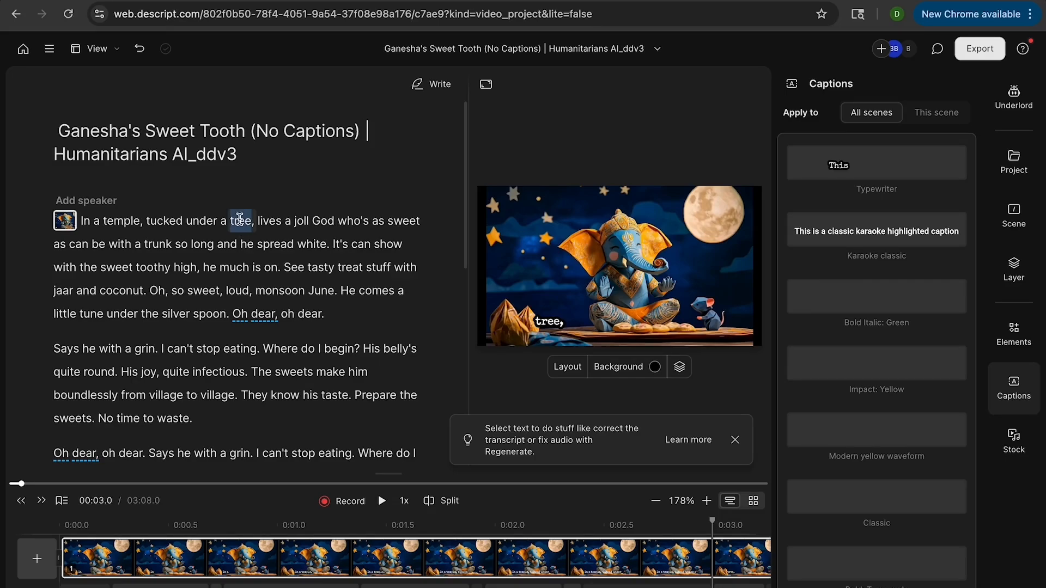
click(175, 194)
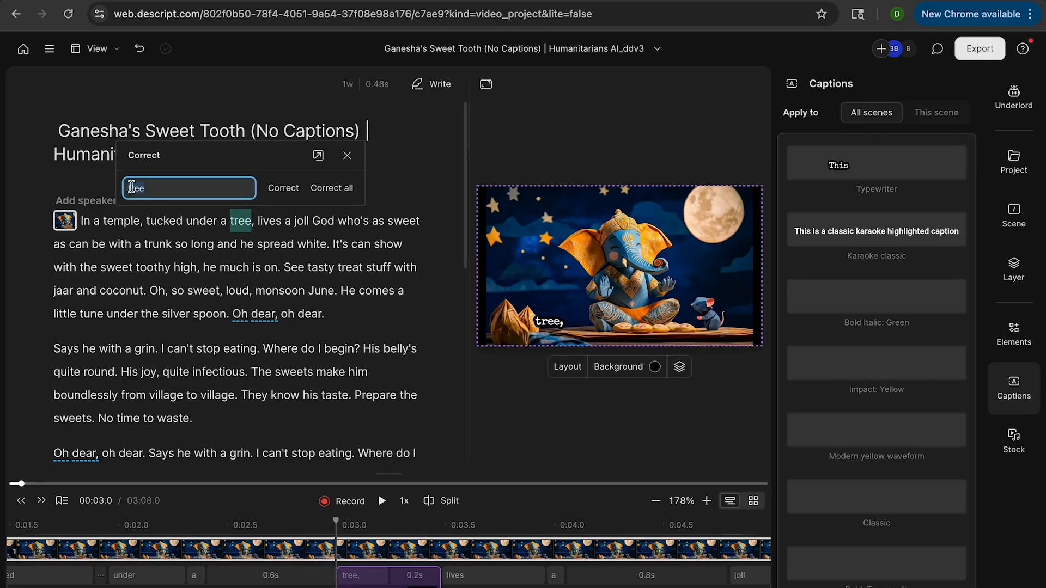
text(Banayan)
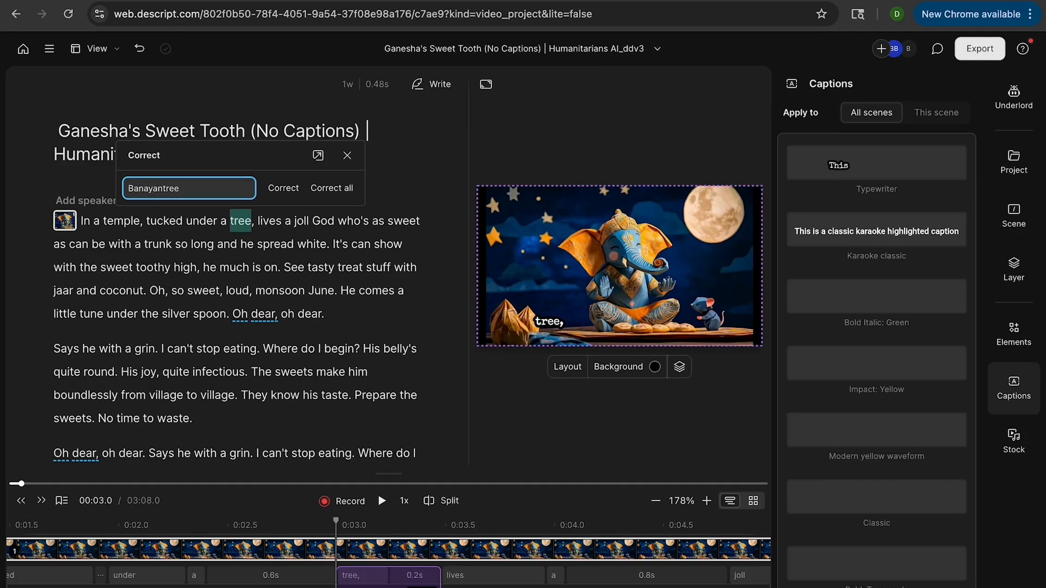
key(Left)
key(Left)
key(Left)
key(BackSpace)
click(158, 189)
click(286, 192)
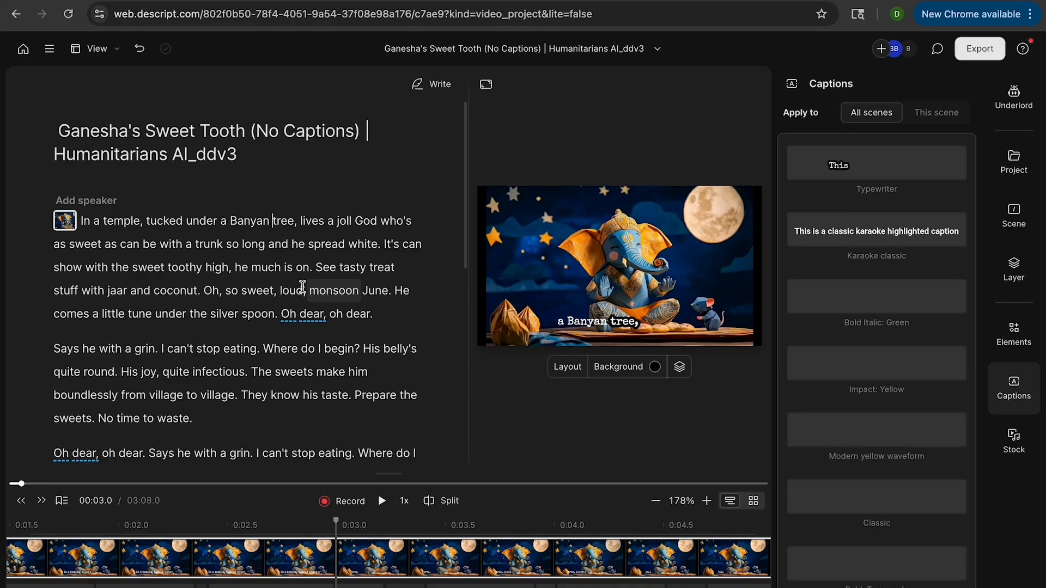
Delete the word "a" between "lives" and "joll" in the first sentence of the transcript
double_click(303, 222)
click(299, 222)
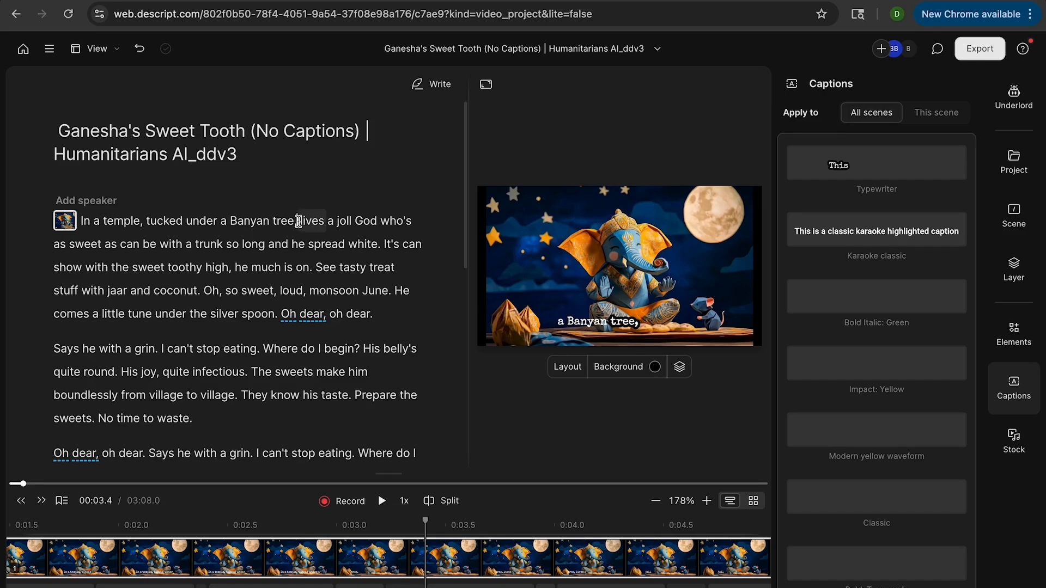
click(299, 222)
click(300, 221)
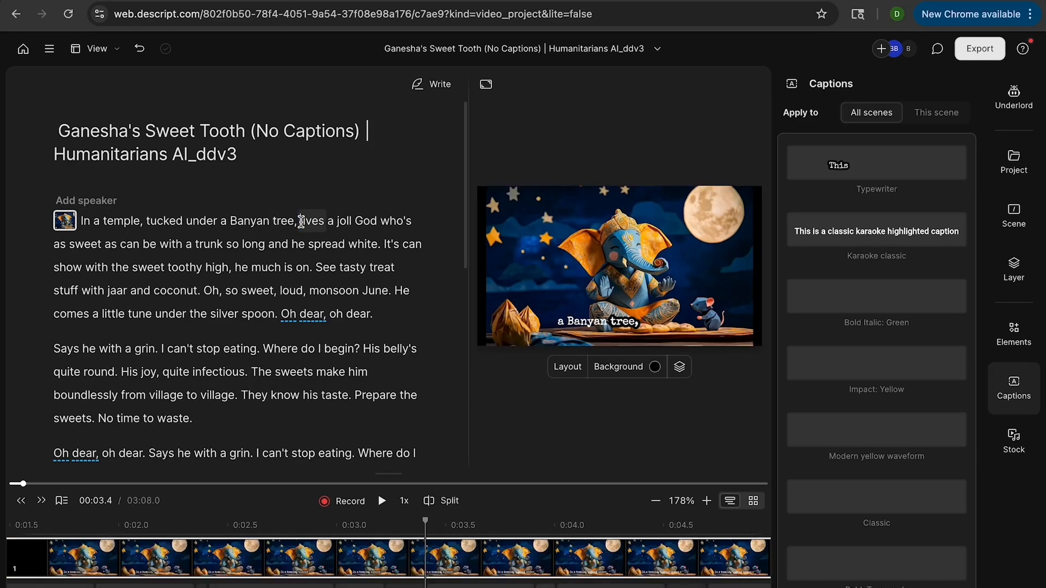
click(328, 221)
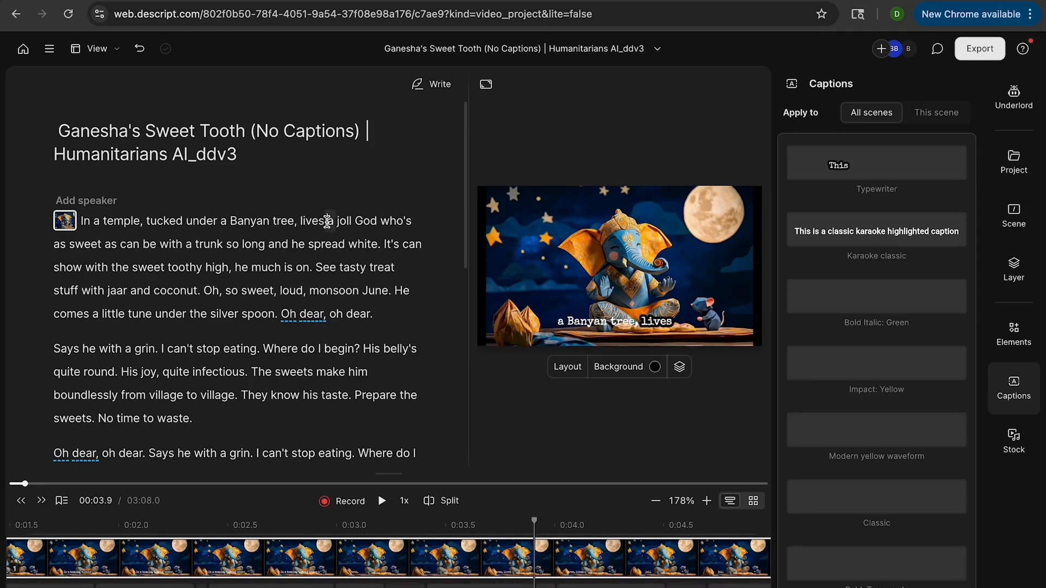
click(333, 222)
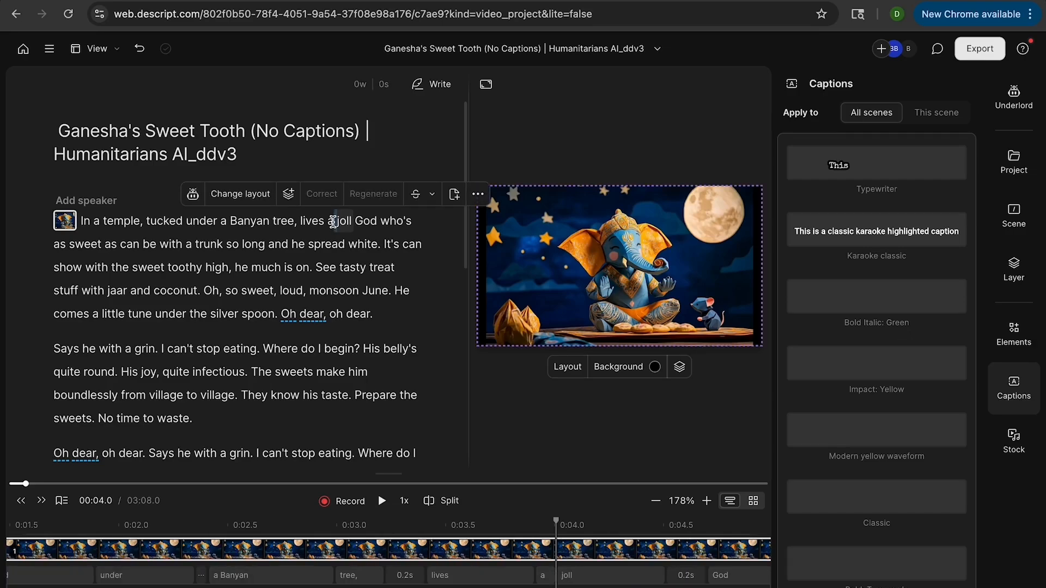
key(BackSpace)
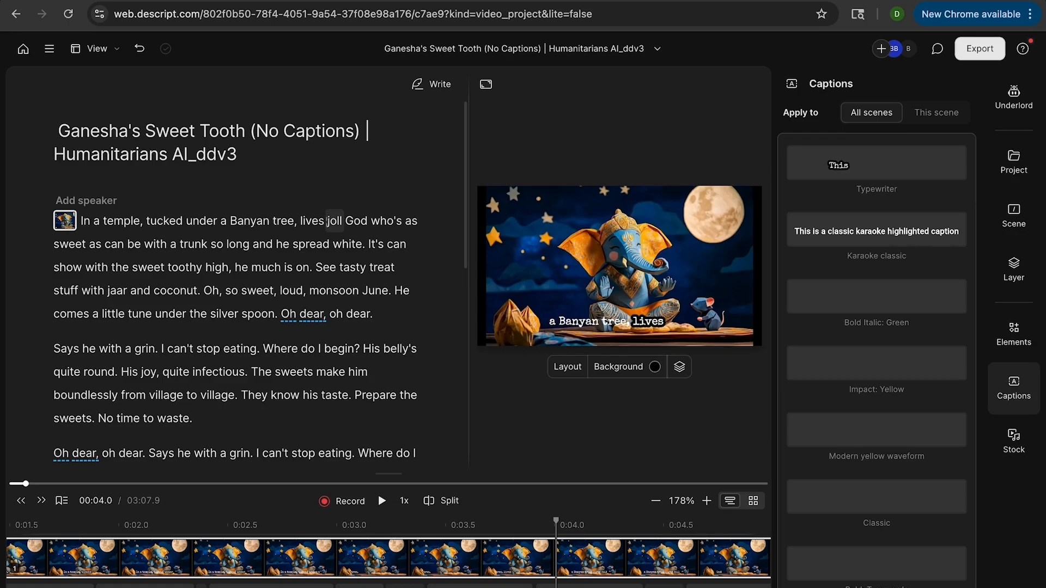
click(325, 267)
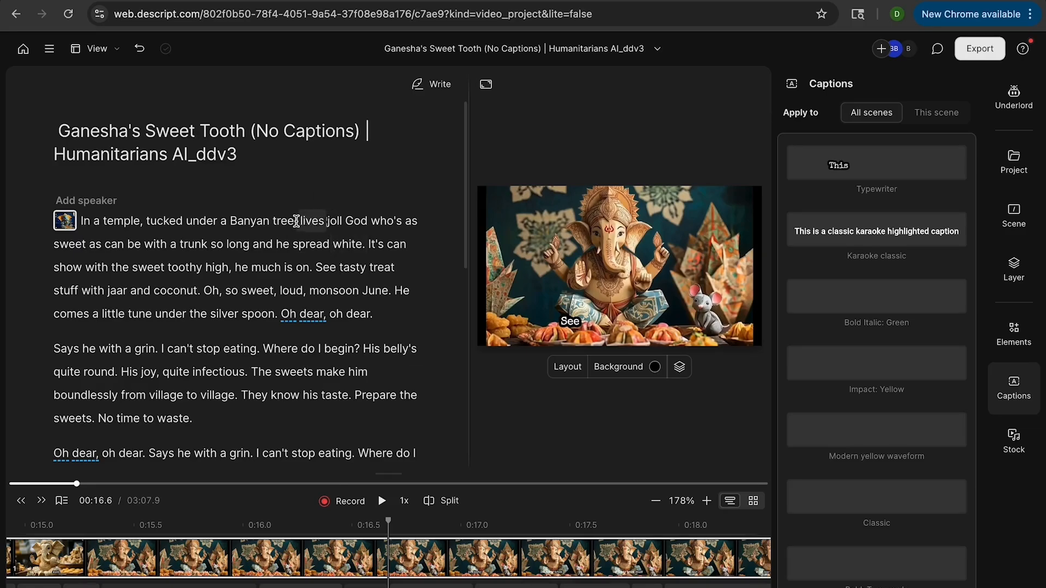
Play the video from just before "Banyan tree" to check the edited captions against the audio
click(229, 222)
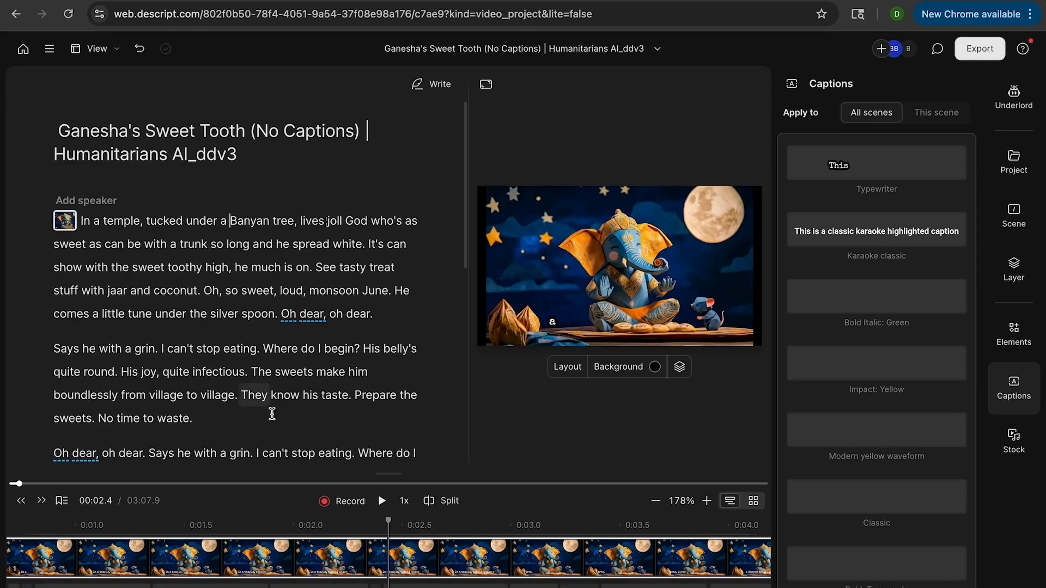
click(383, 501)
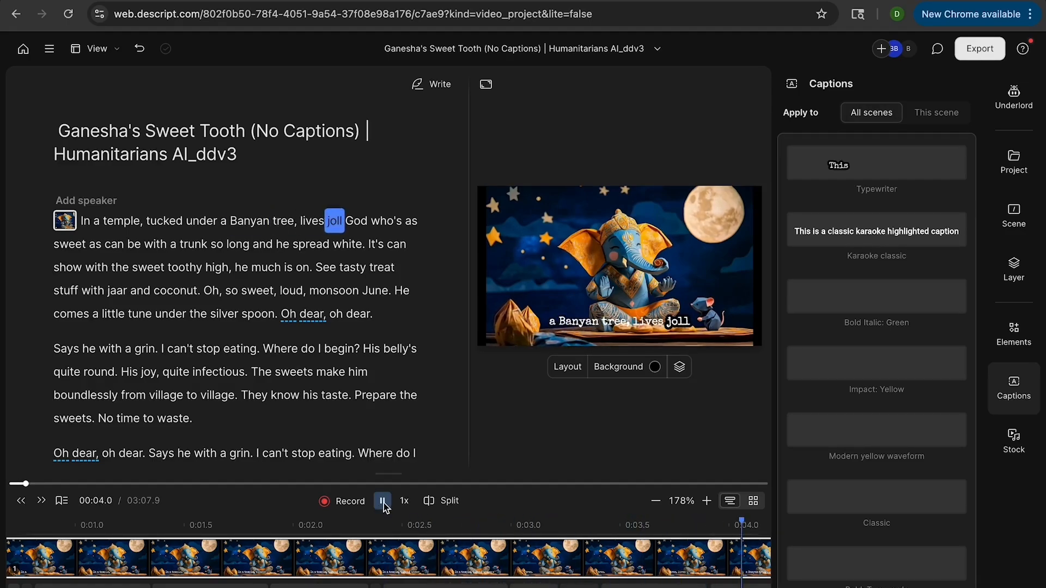
click(383, 501)
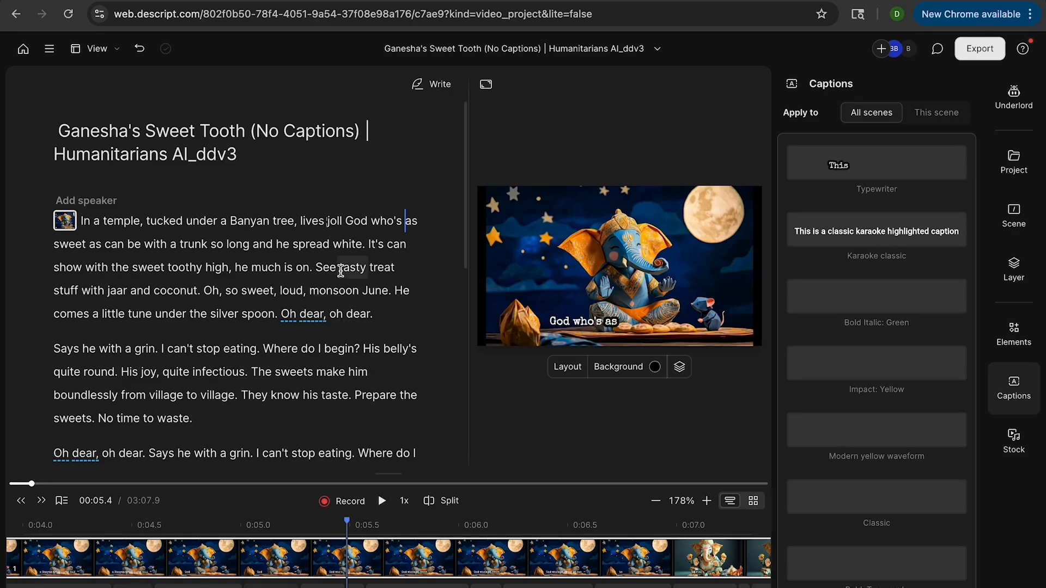
Undo the deletion of the word "a" between "lives" and "joll" in the transcript's first sentence
key(ctrl+z)
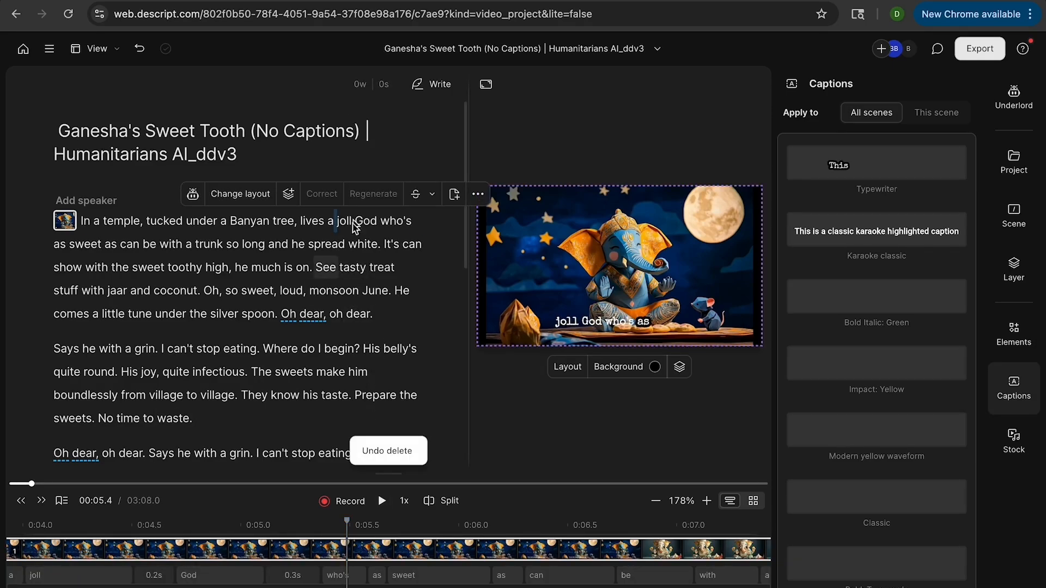
click(351, 246)
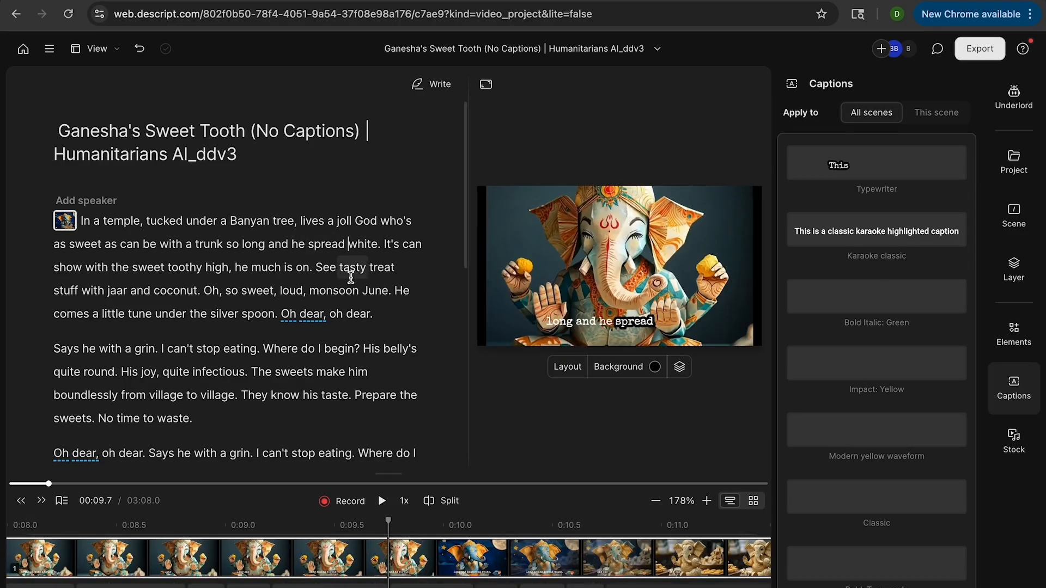
Play the video from "Don't make him" in the transcript's last paragraph to check its captions against the audio
scroll(351, 278, down, 5)
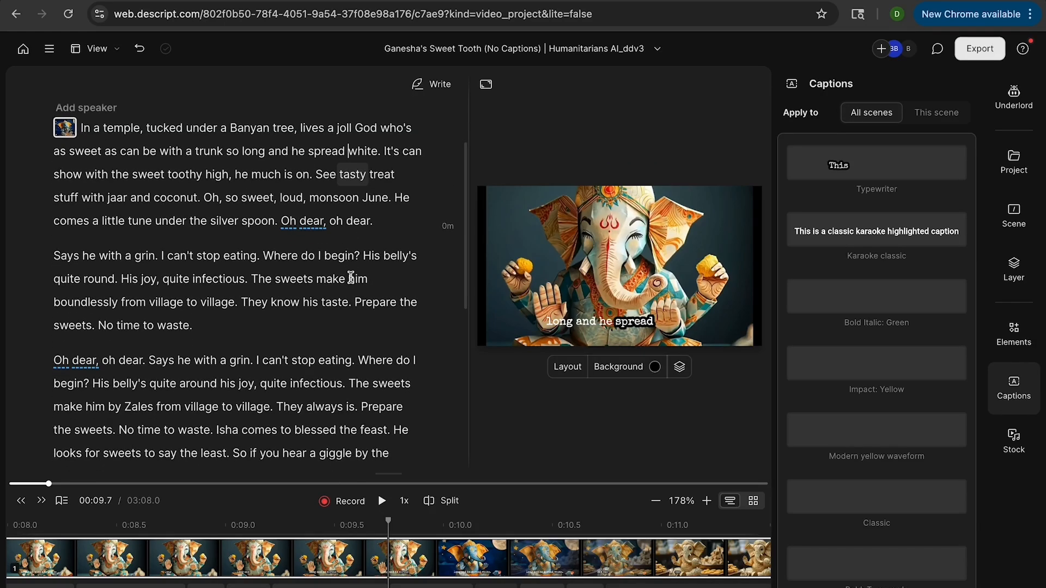
scroll(350, 278, down, 1)
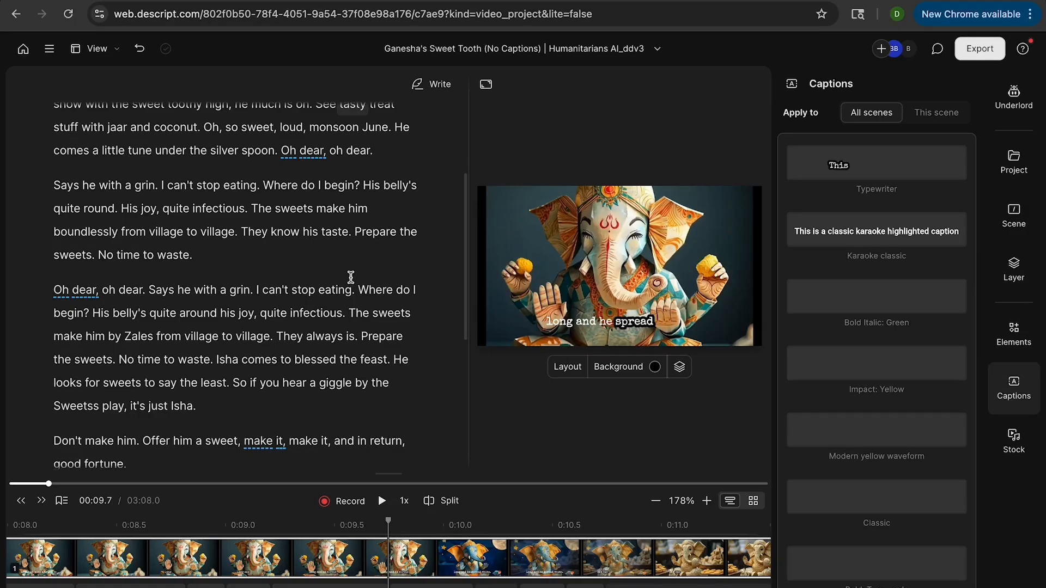
scroll(351, 277, down, 1)
scroll(351, 278, down, 1)
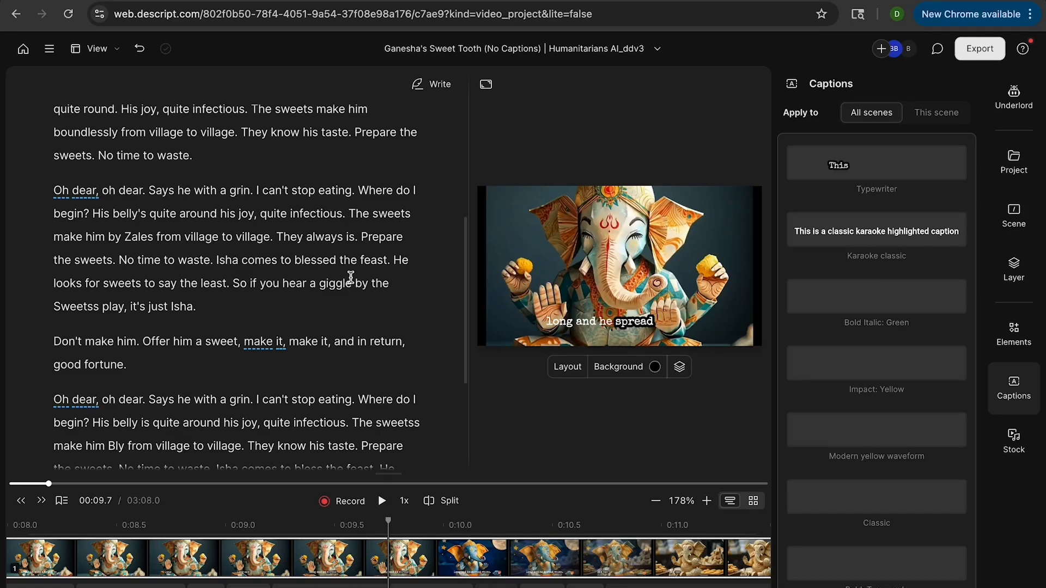
scroll(351, 277, down, 5)
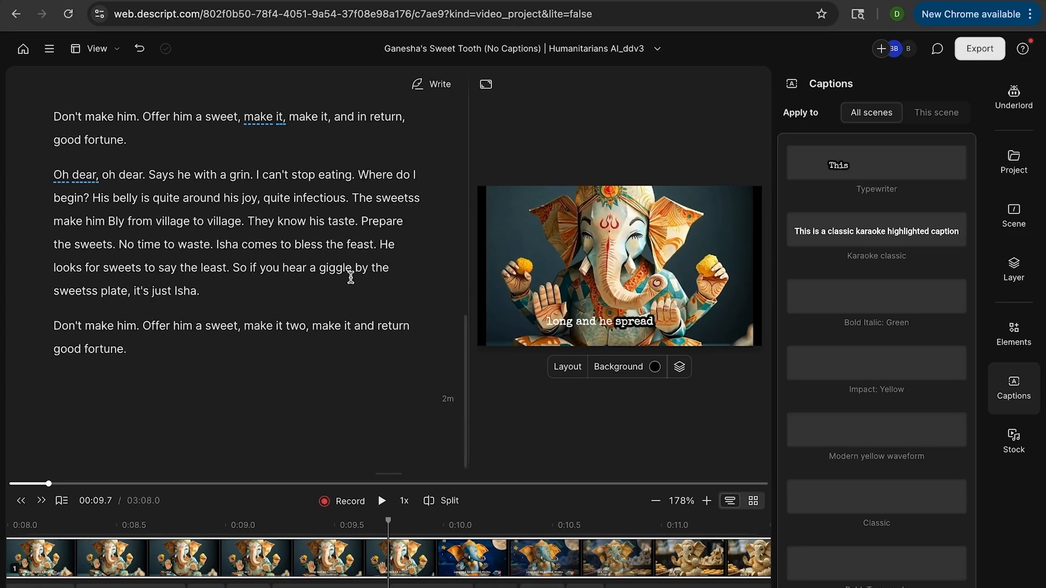
click(54, 326)
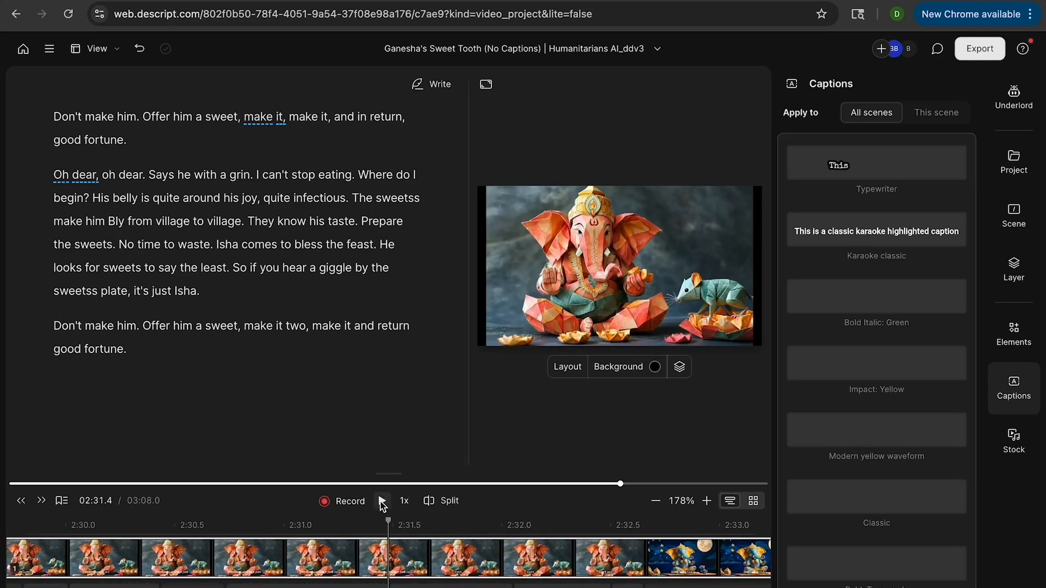
click(382, 503)
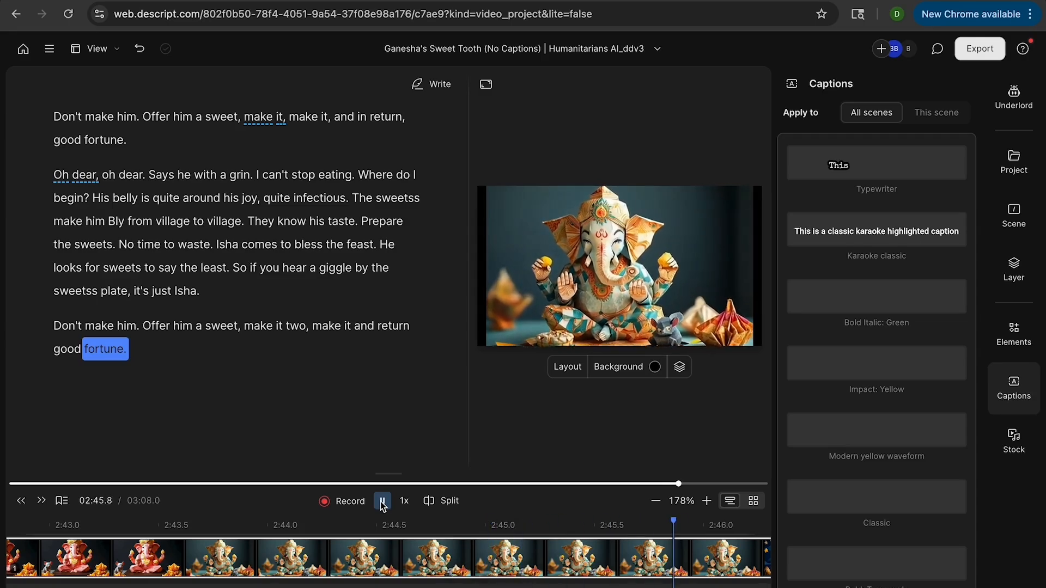
click(382, 501)
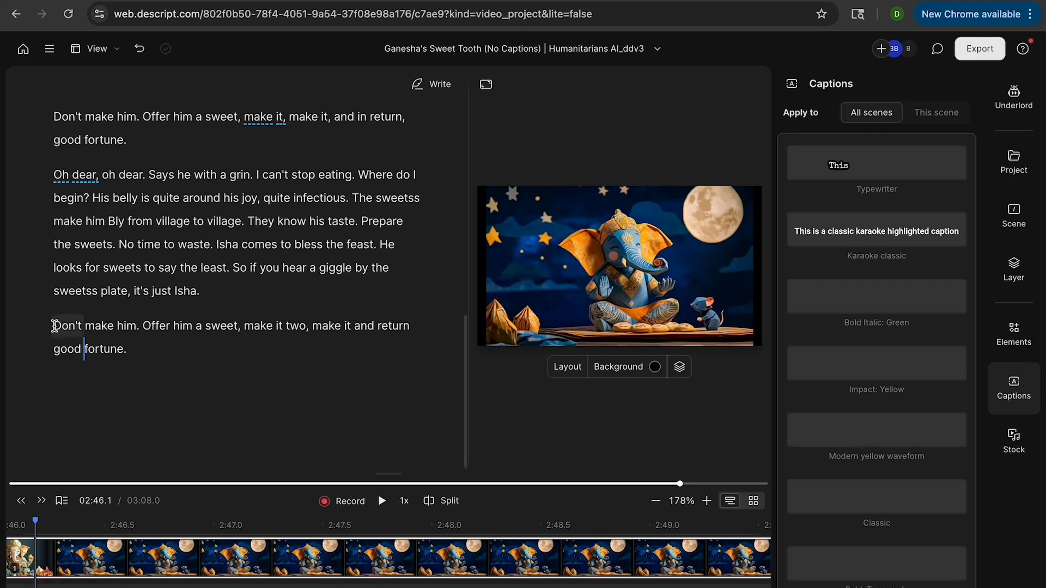
Correct "him" to "him wait" after "Don't make" in the last paragraph, for this occurrence only, and play the passage back
click(135, 325)
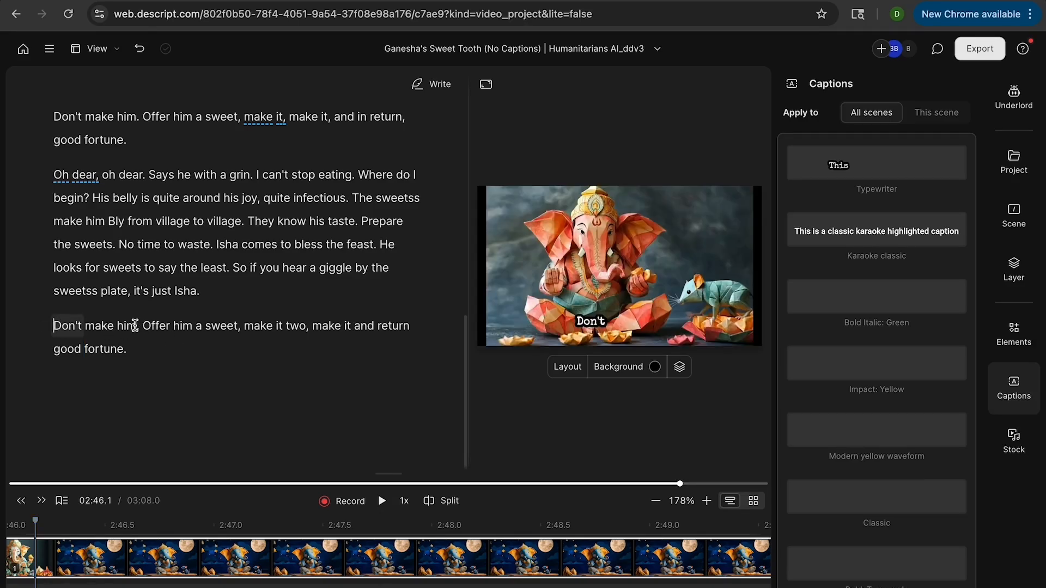
double_click(126, 326)
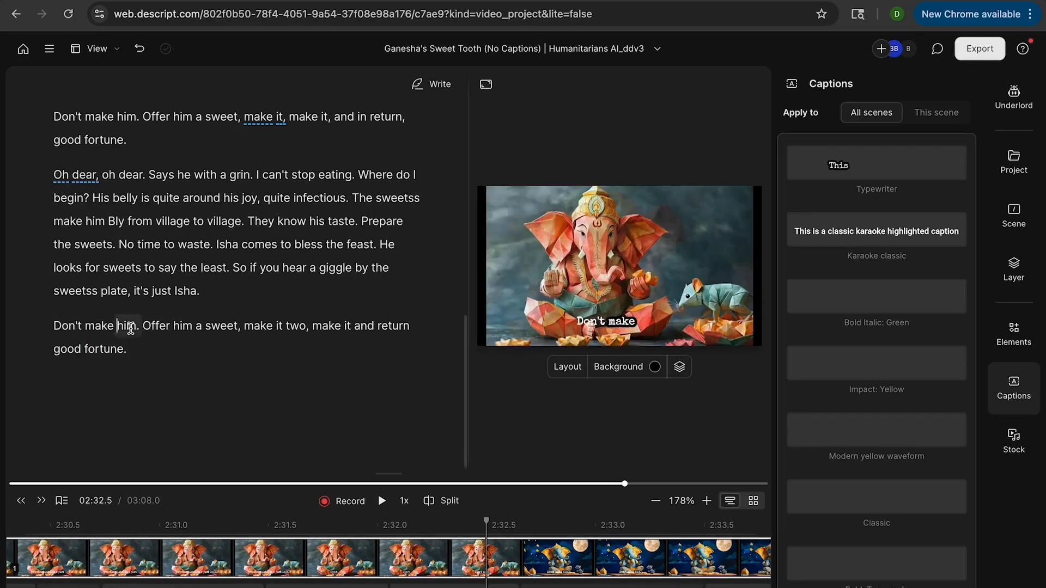
click(154, 298)
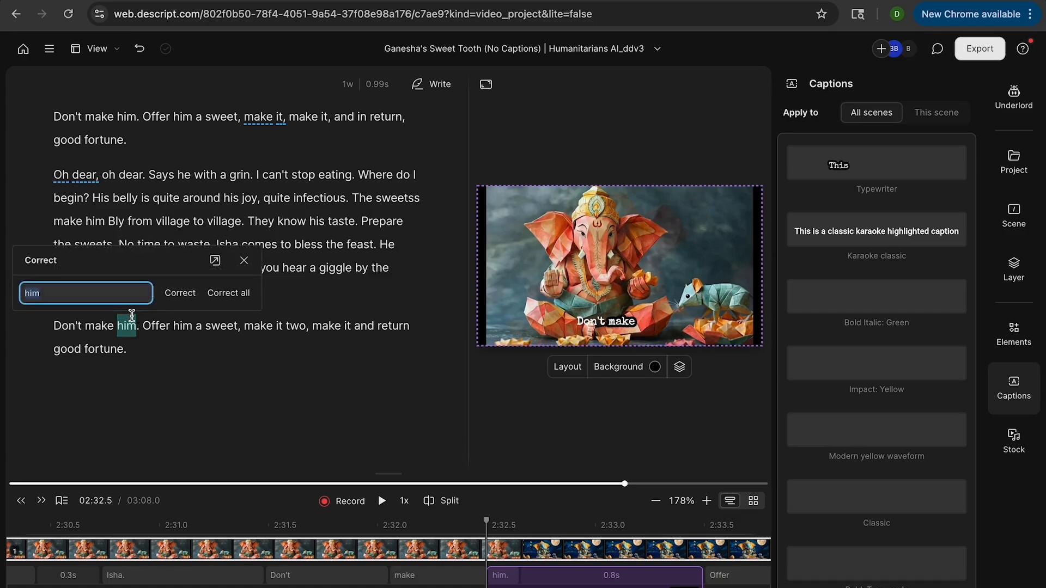
click(114, 293)
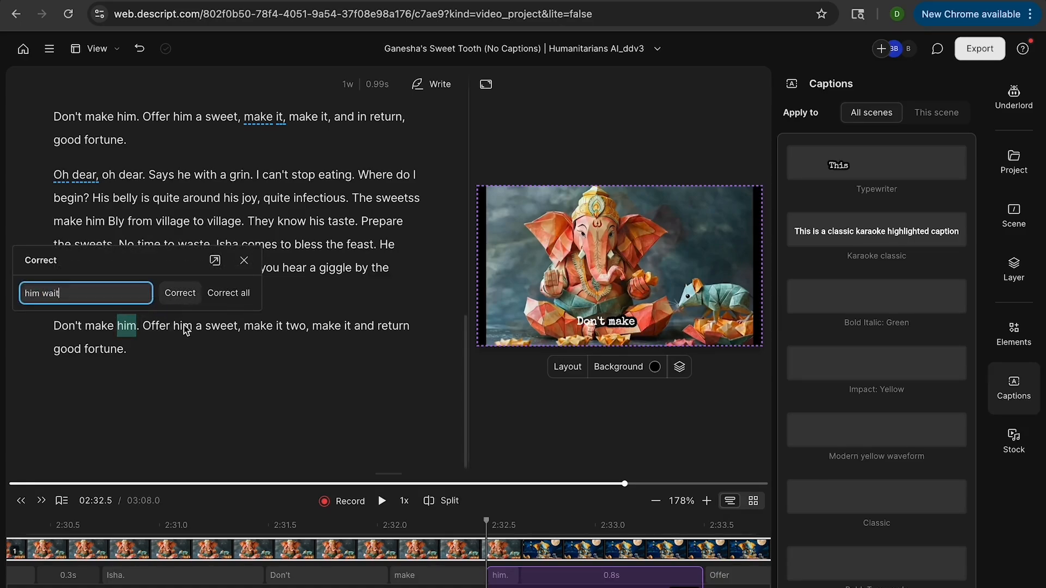
click(180, 297)
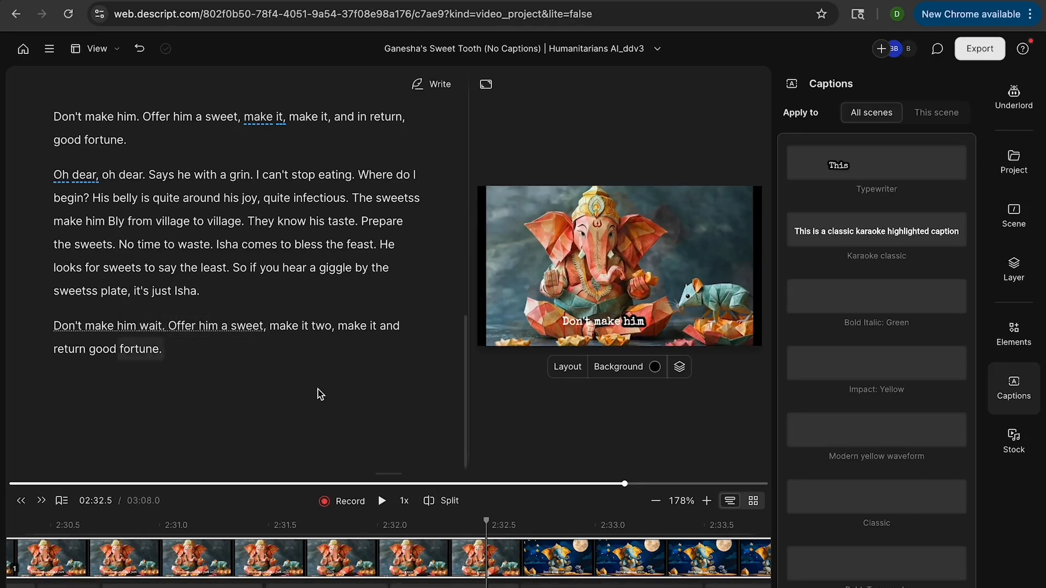
click(382, 501)
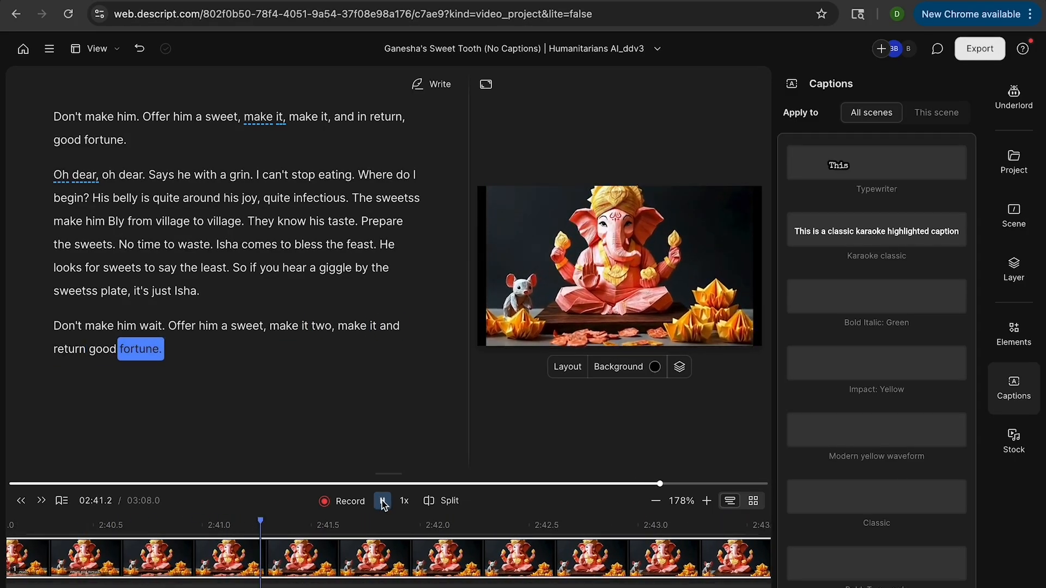
click(383, 501)
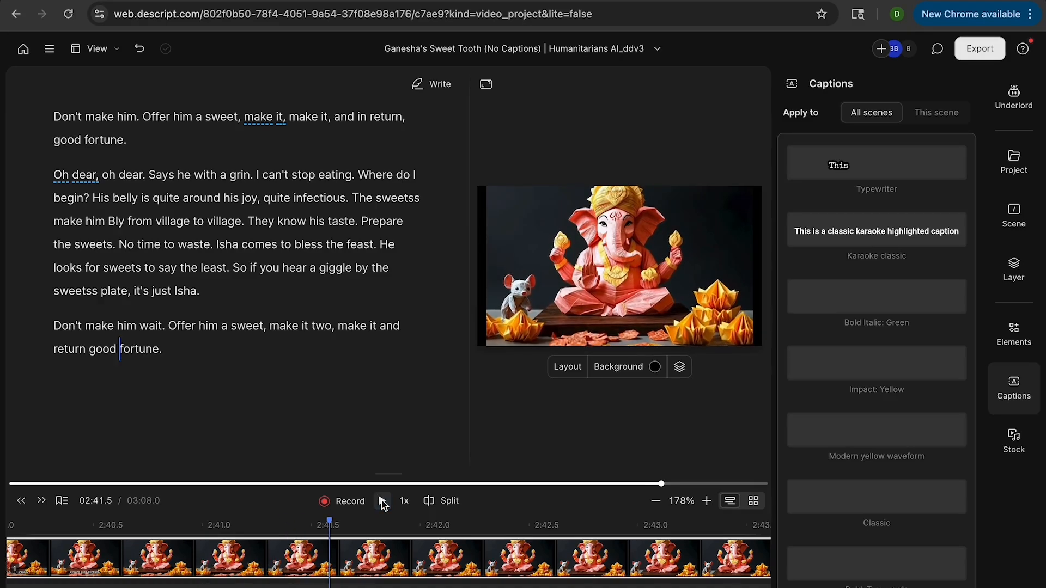
Correct "return" to "in return" in the last paragraph of the transcript, for this occurrence only
double_click(81, 350)
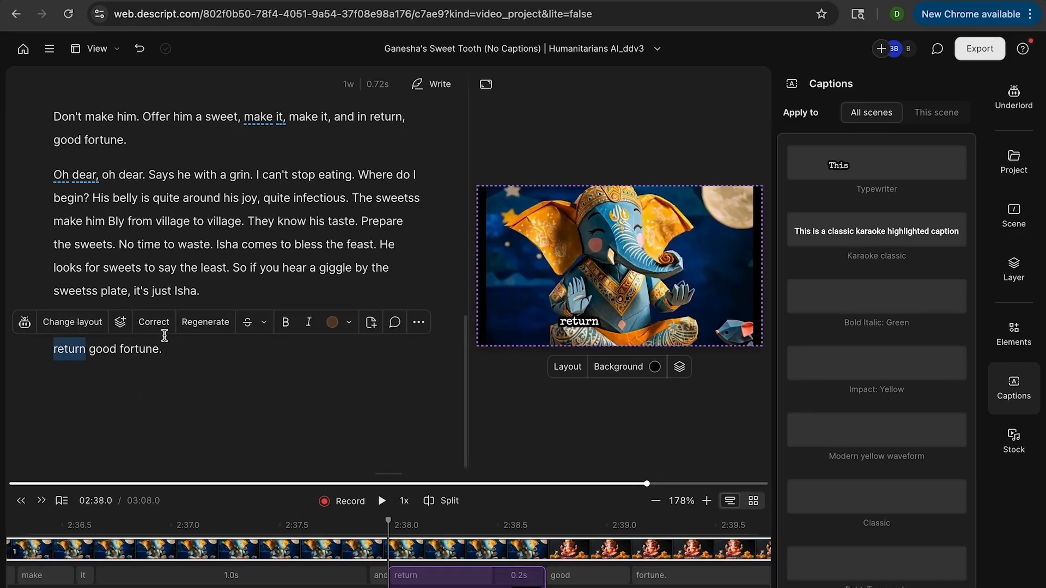
click(160, 323)
click(26, 317)
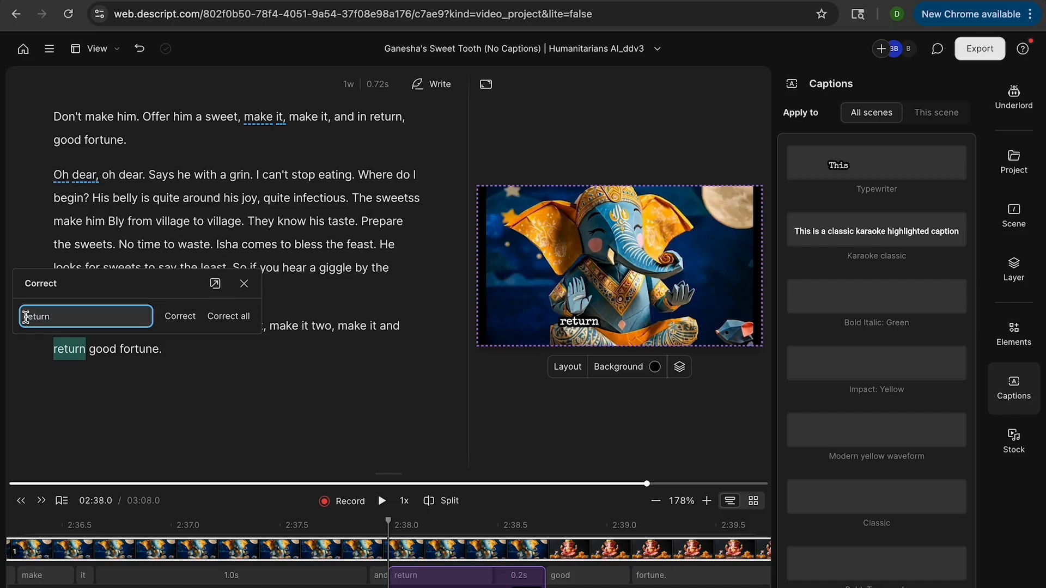
text(in)
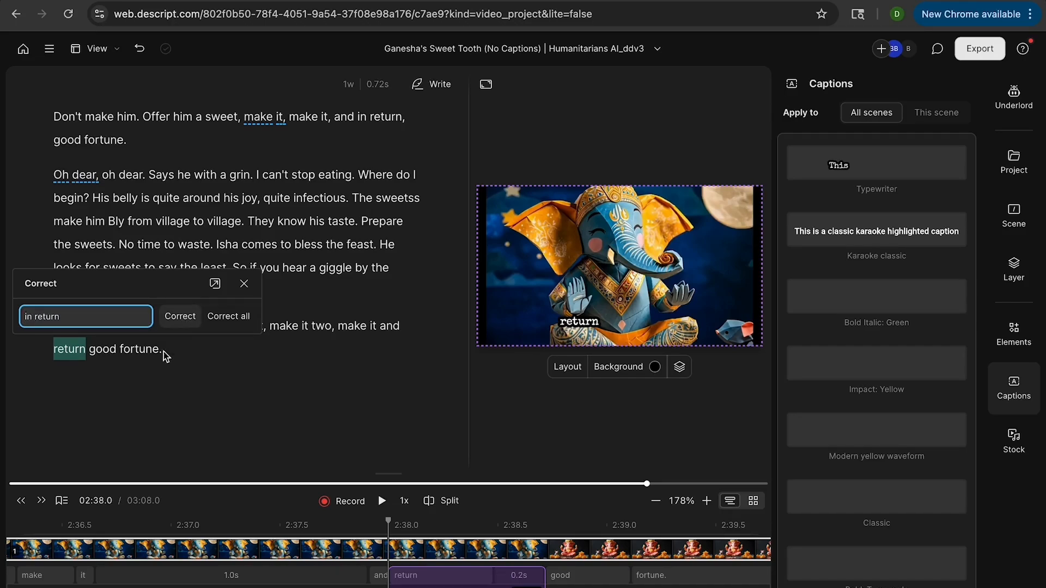
key(Return)
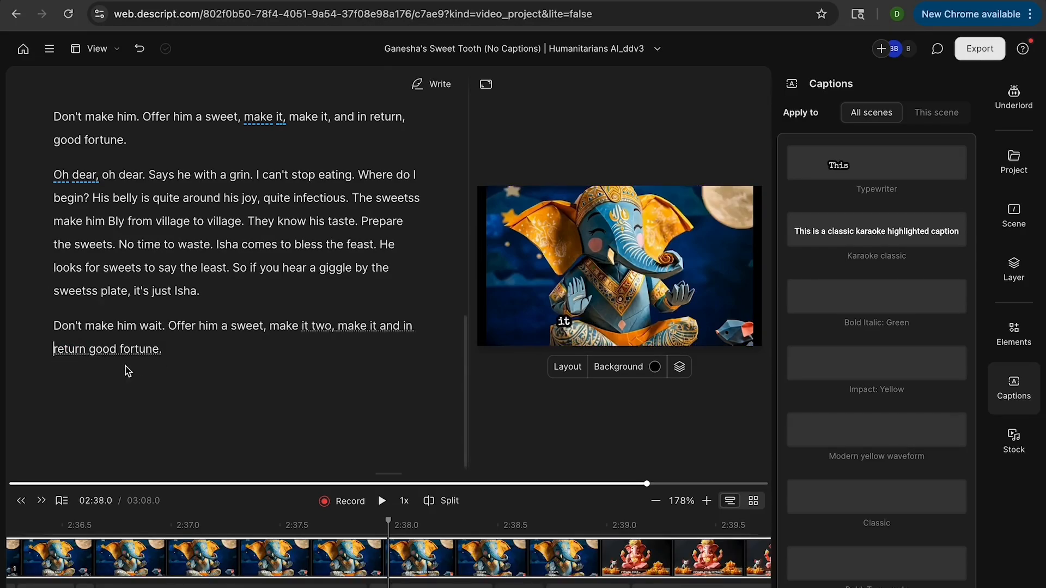
Correct the final word "fortune" to "fortune there'll be" in the transcript's last paragraph, for this occurrence only
double_click(151, 353)
click(152, 325)
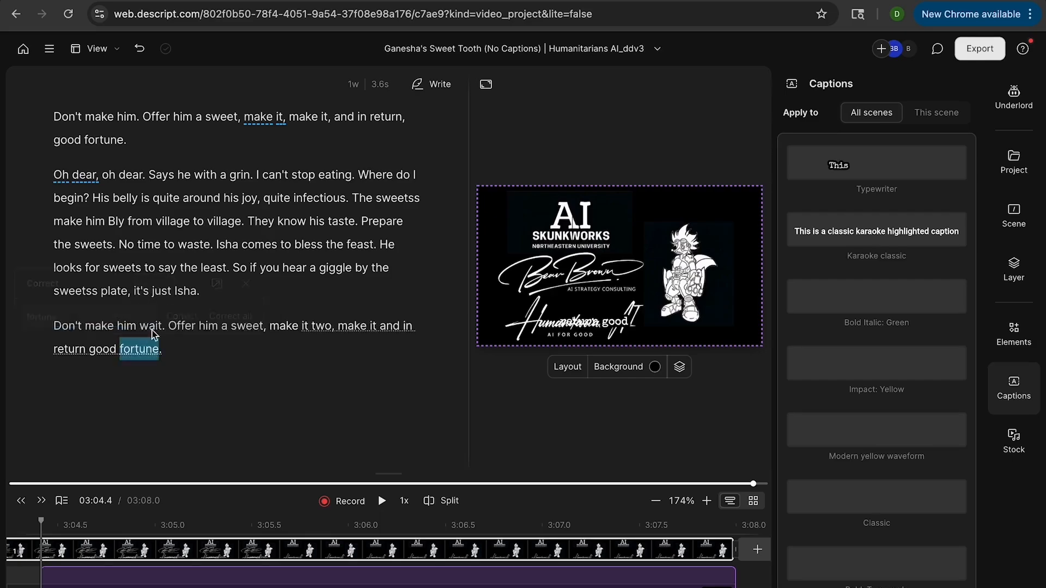
click(103, 315)
text(the)
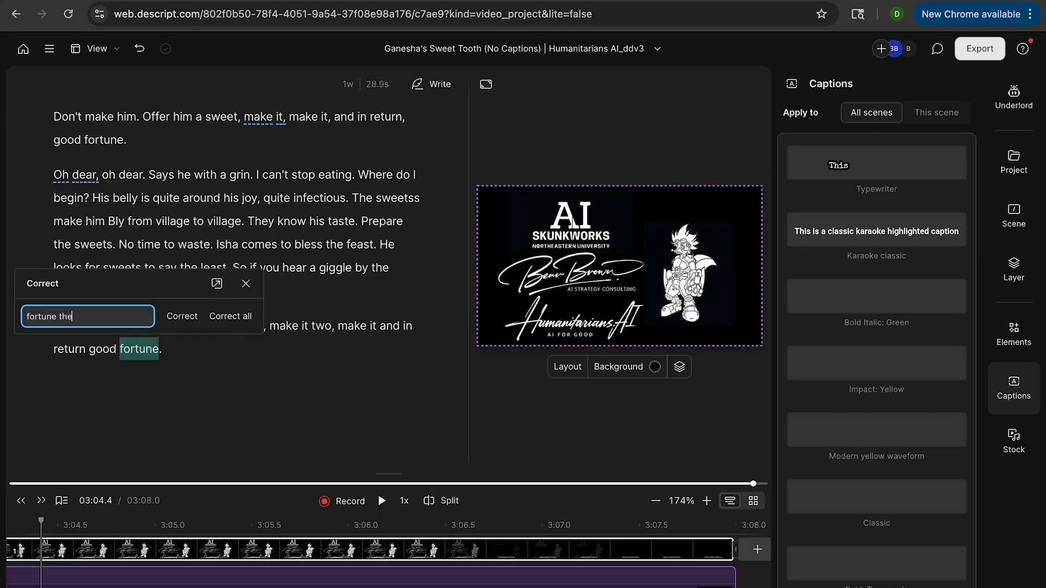
text(re'll be)
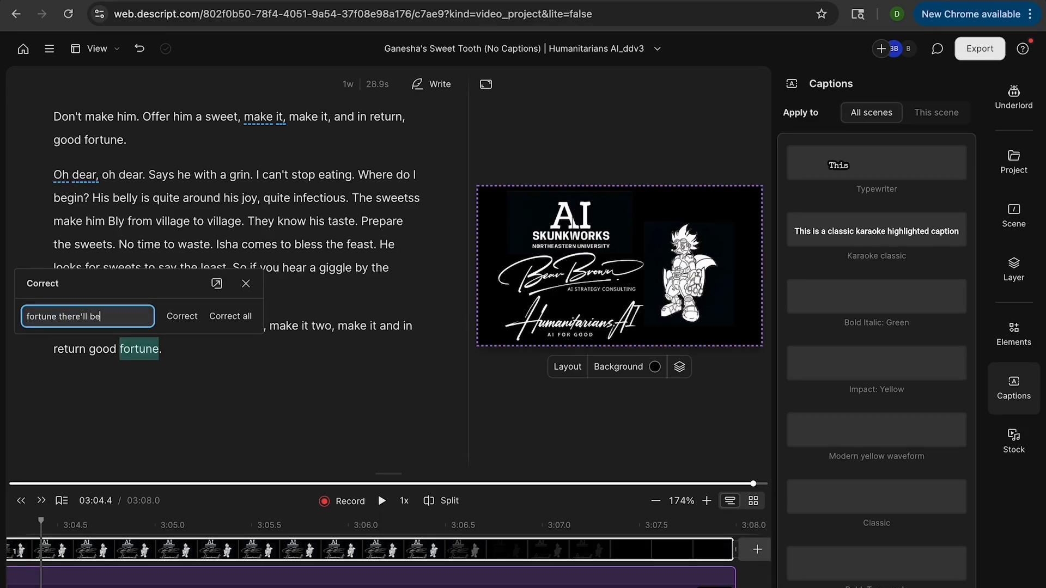
click(192, 316)
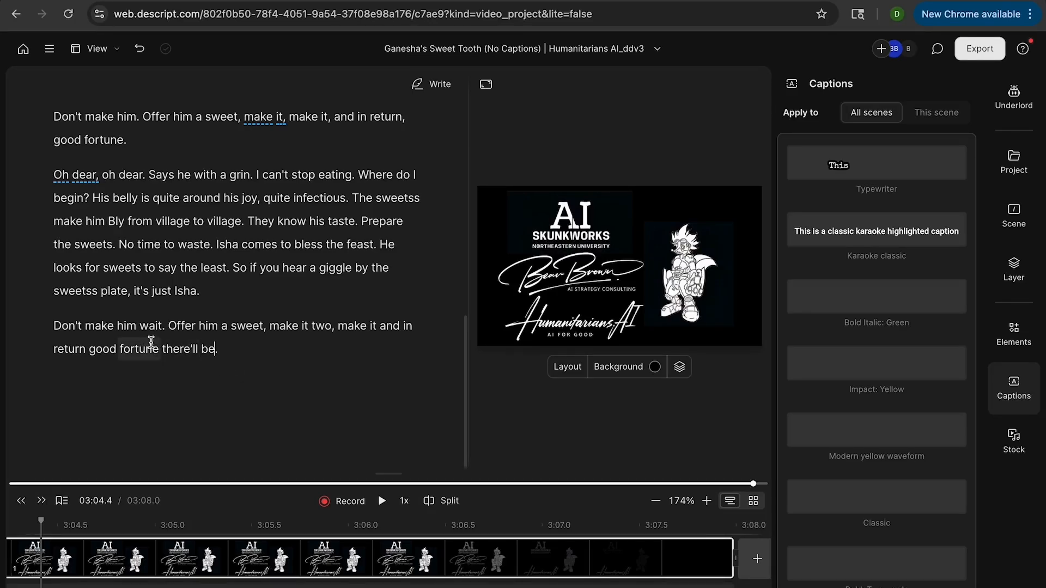
Play the video from "Offer him a sweet" in the last paragraph to check the corrected captions against the audio
click(171, 326)
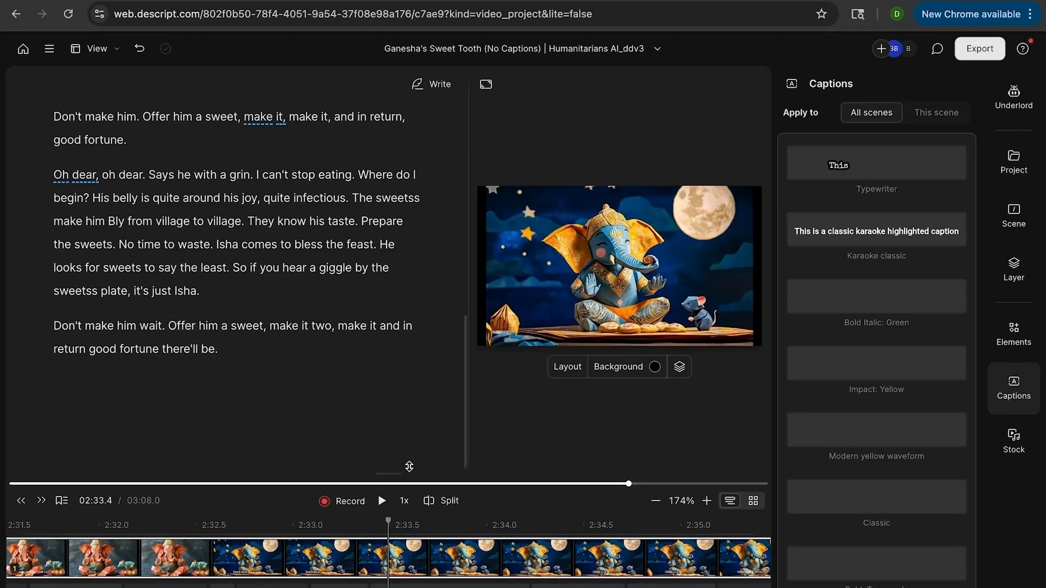
click(384, 504)
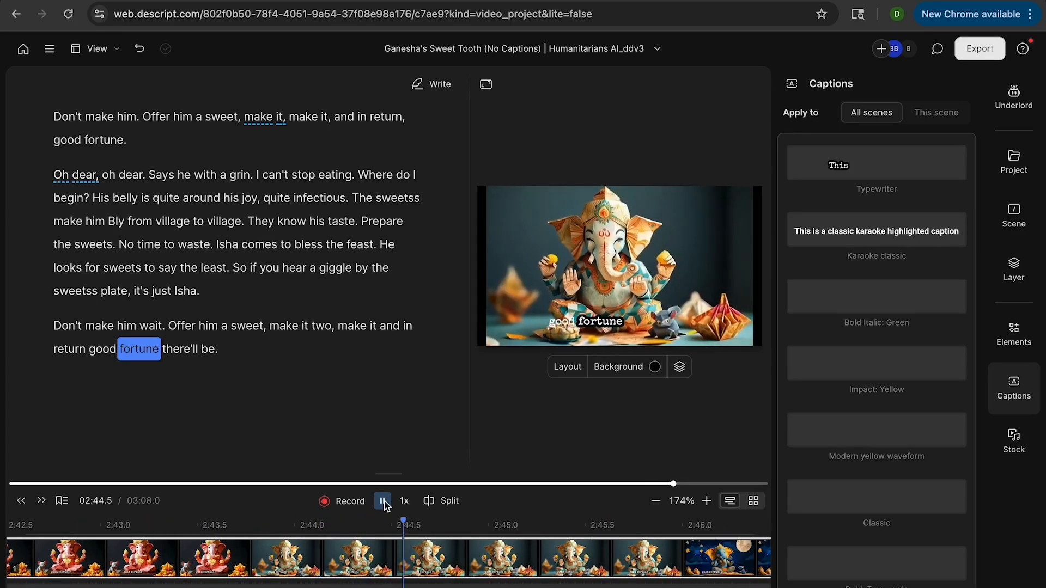
click(384, 503)
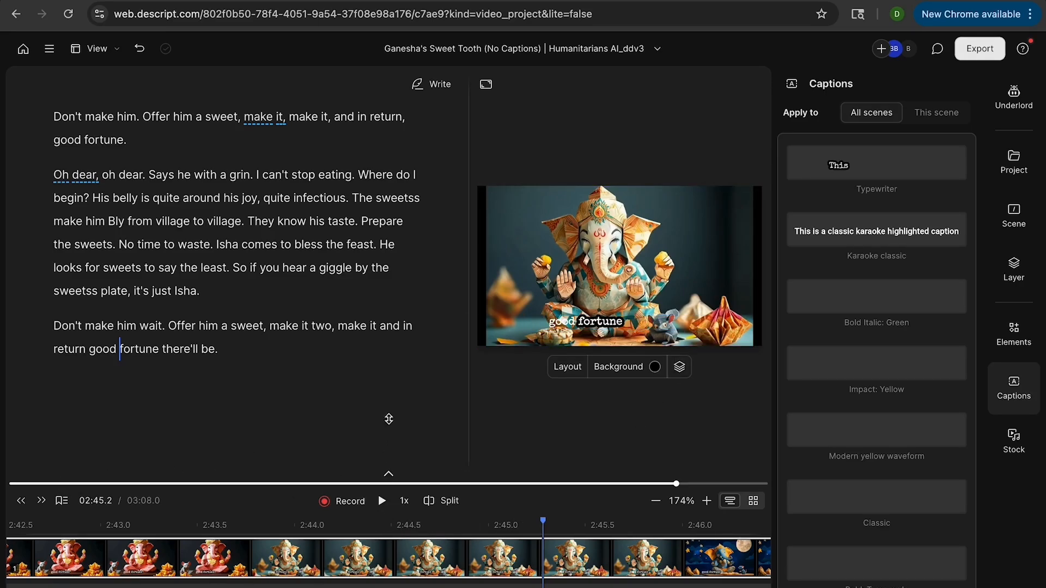
Enlarge the timeline and examine the word timings of the last paragraph against the waveform, from "wait" to "there'll be."
drag(389, 419, 390, 403)
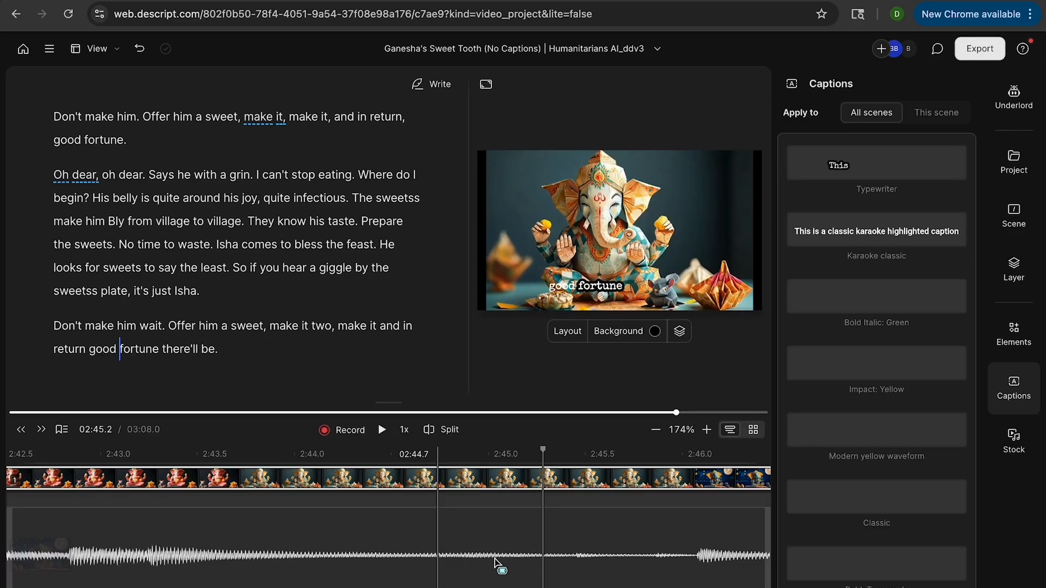
scroll(536, 512, left, 10)
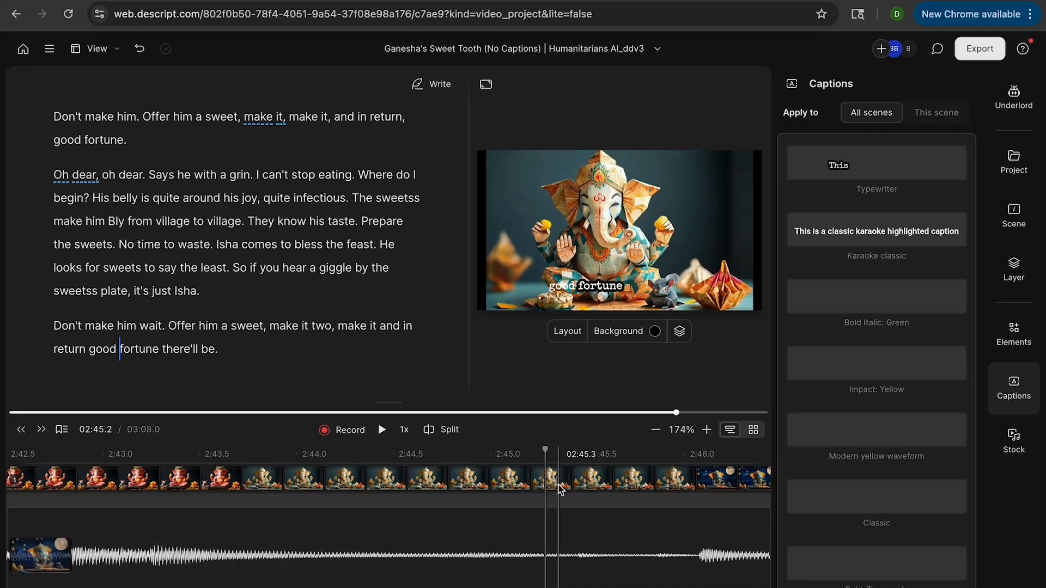
scroll(533, 494, left, 15)
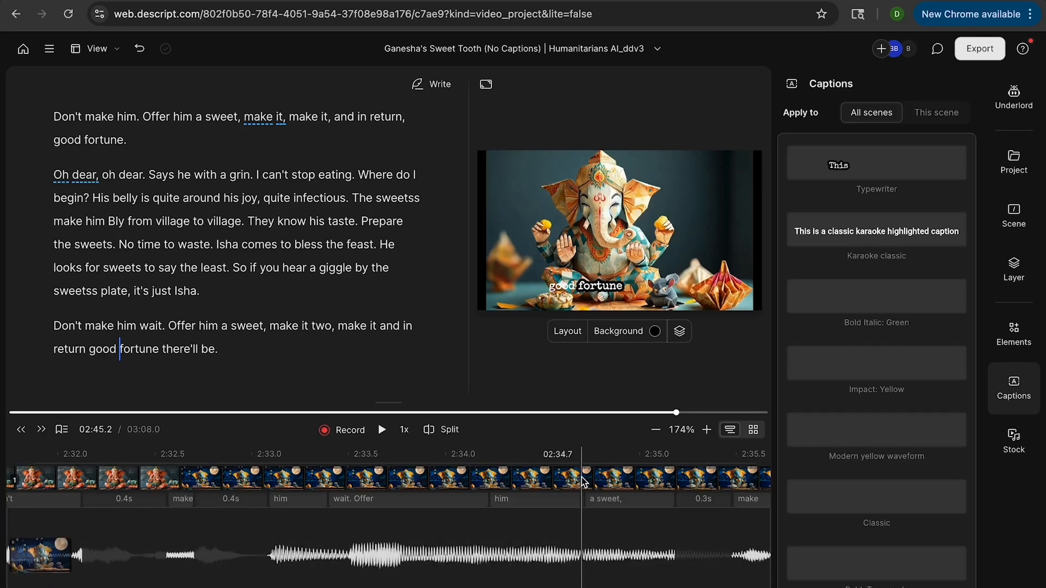
scroll(599, 501, right, 5)
scroll(626, 509, right, 2)
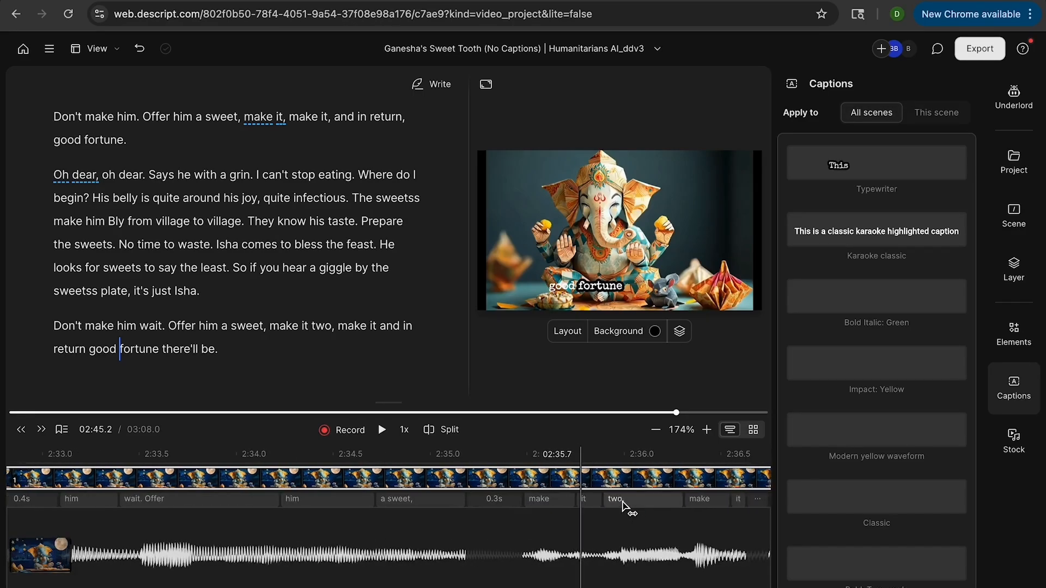
scroll(622, 504, right, 8)
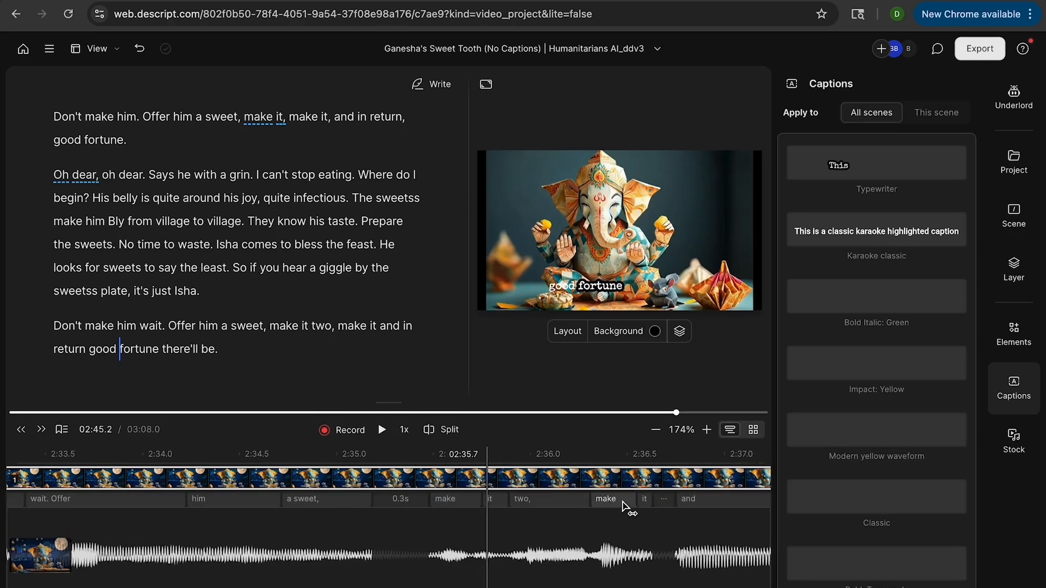
scroll(623, 507, right, 12)
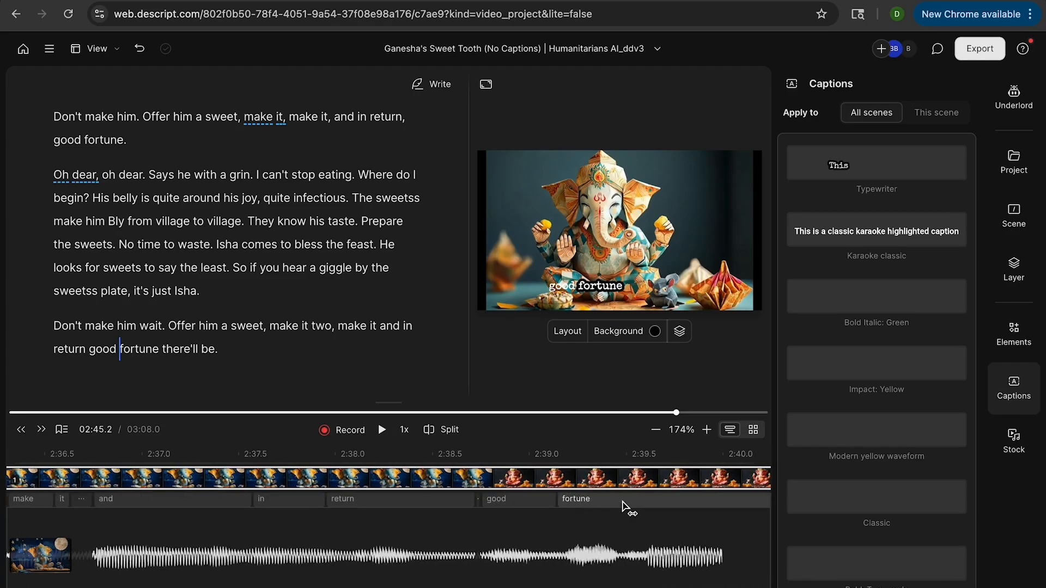
scroll(623, 506, right, 3)
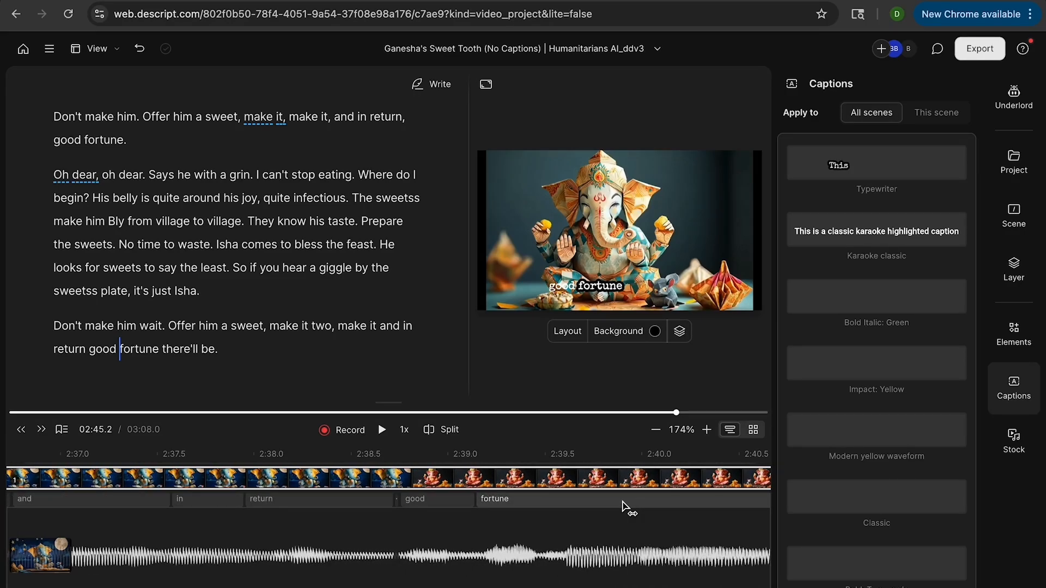
scroll(623, 506, right, 3)
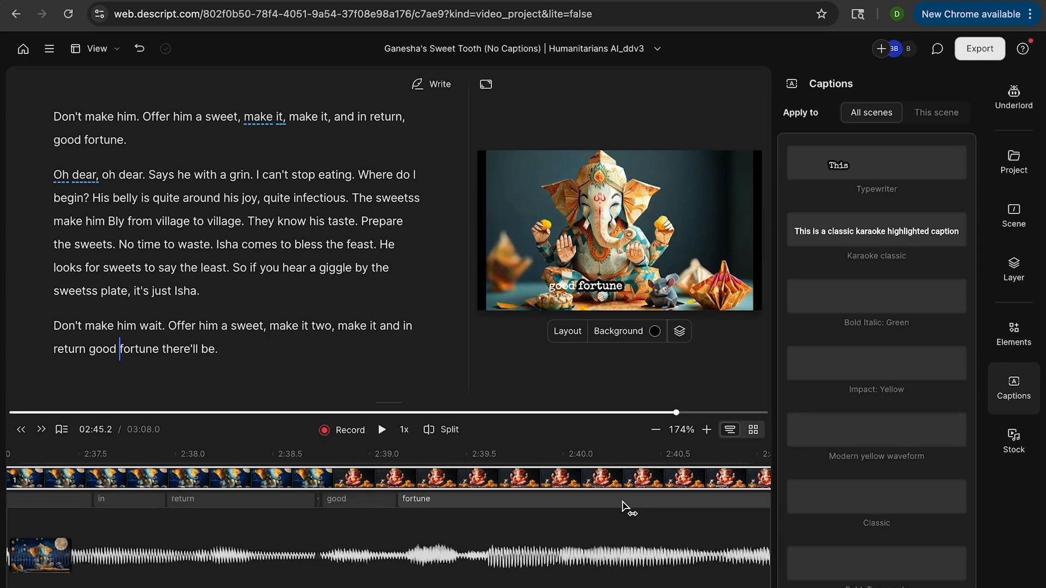
scroll(623, 507, right, 5)
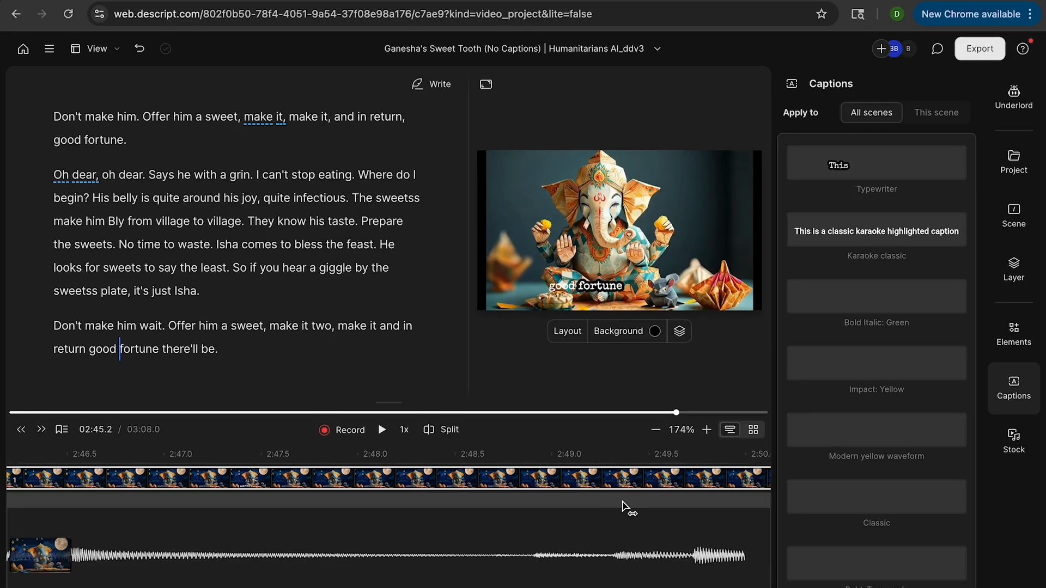
scroll(627, 507, left, 12)
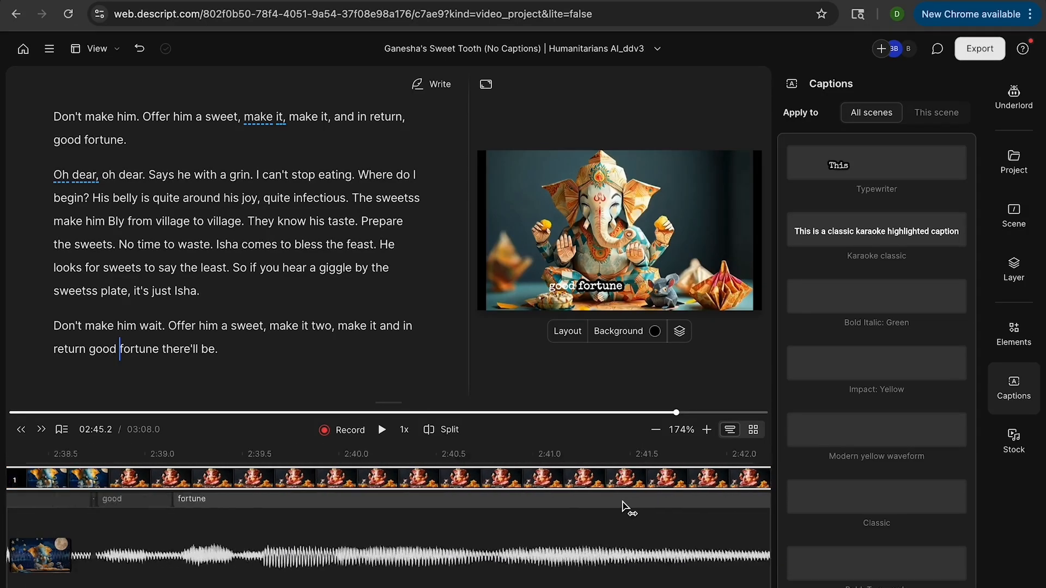
scroll(443, 507, left, 7)
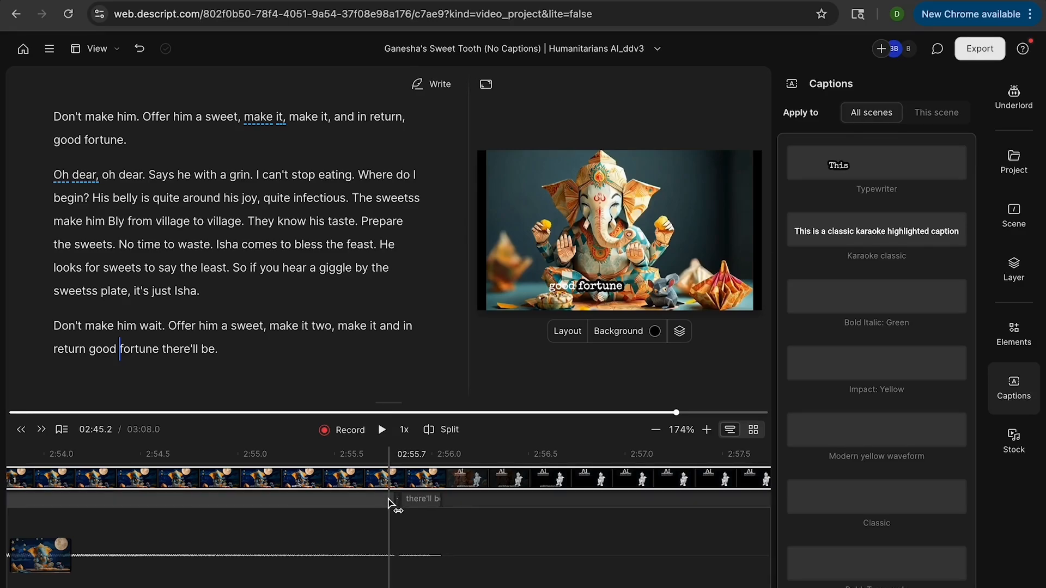
Shorten the word "fortune" on the timeline so that it ends at about 2:51.1
click(388, 500)
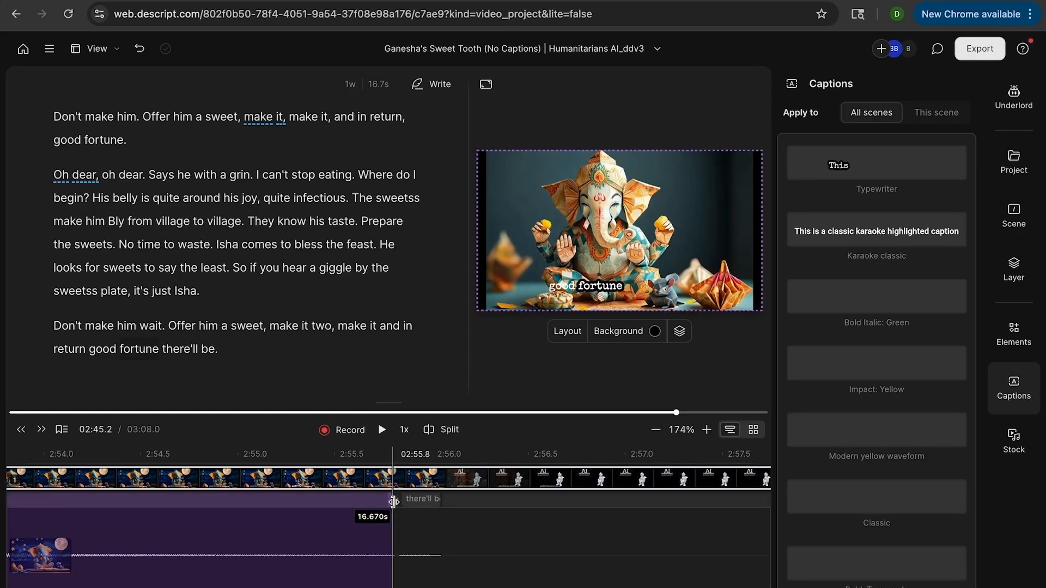
drag(393, 500, 24, 512)
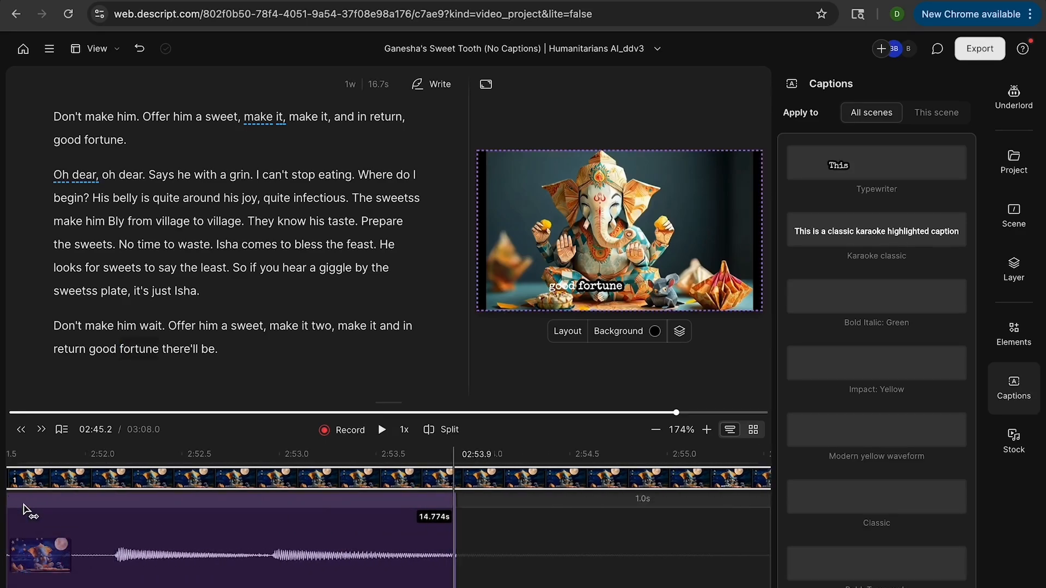
scroll(24, 505, left, 4)
scroll(240, 500, left, 2)
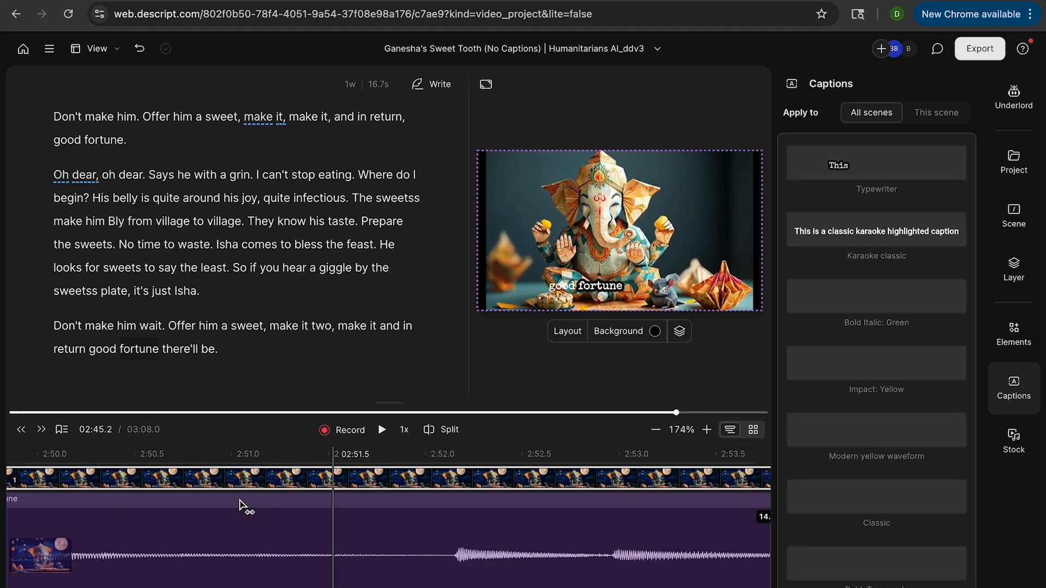
scroll(239, 506, right, 4)
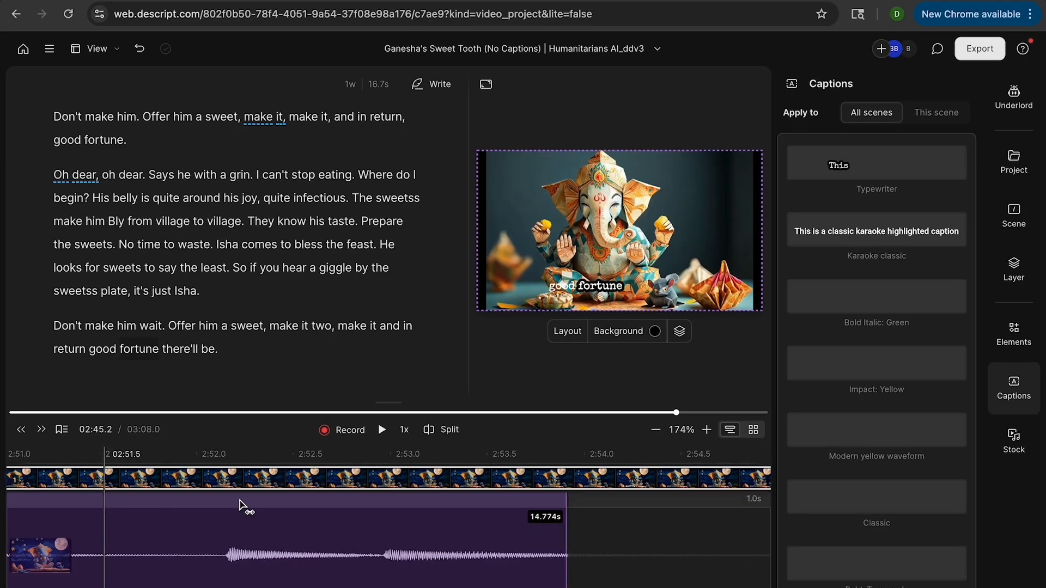
scroll(239, 506, right, 1)
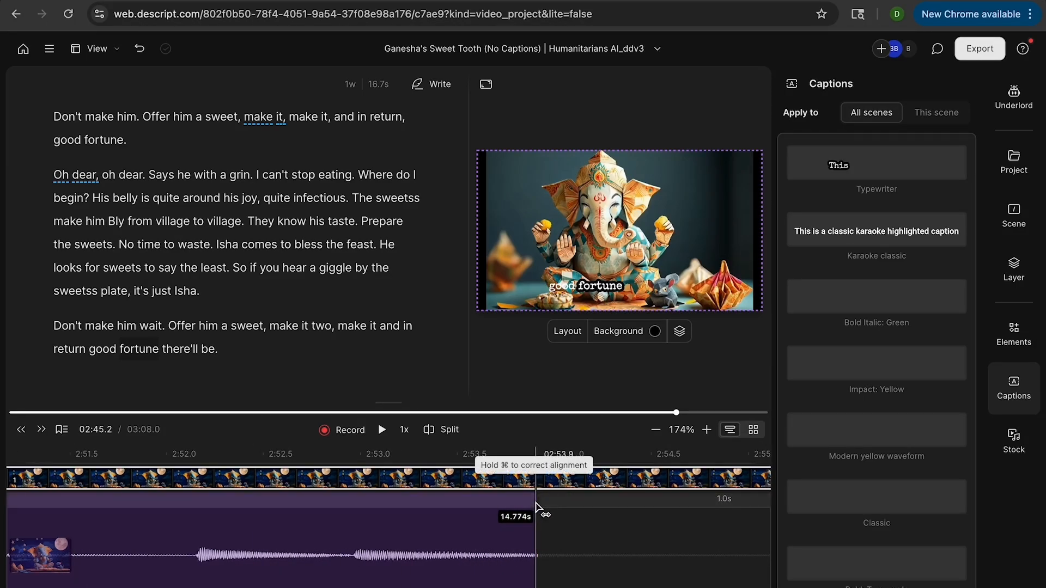
drag(538, 508, 333, 507)
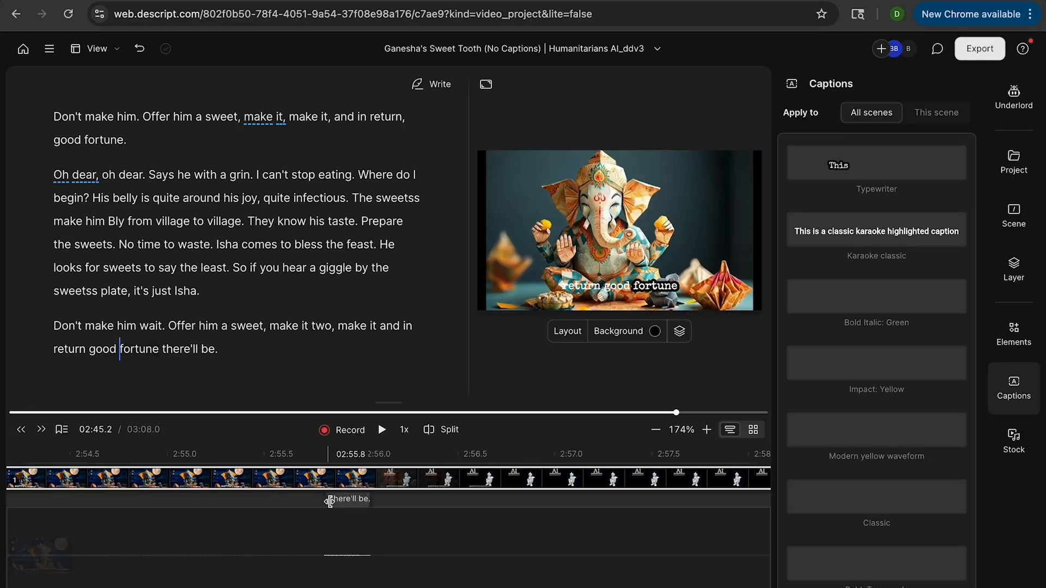
Extend the start of "there'll" back to the end of "fortune", and bring both word boundaries back to about 2:48.9
right_click(329, 501)
drag(84, 491, 22, 488)
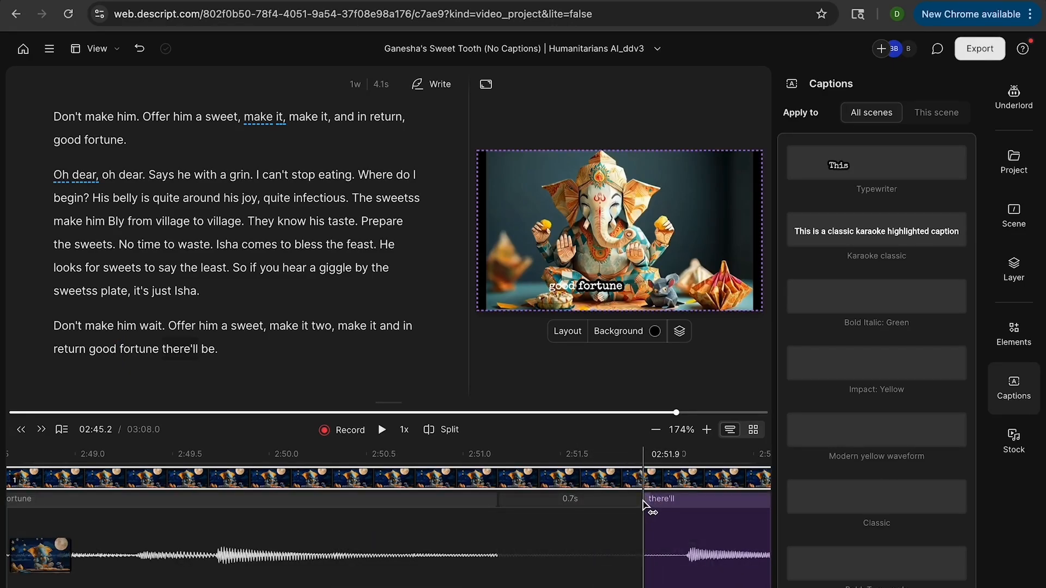
drag(642, 503, 491, 500)
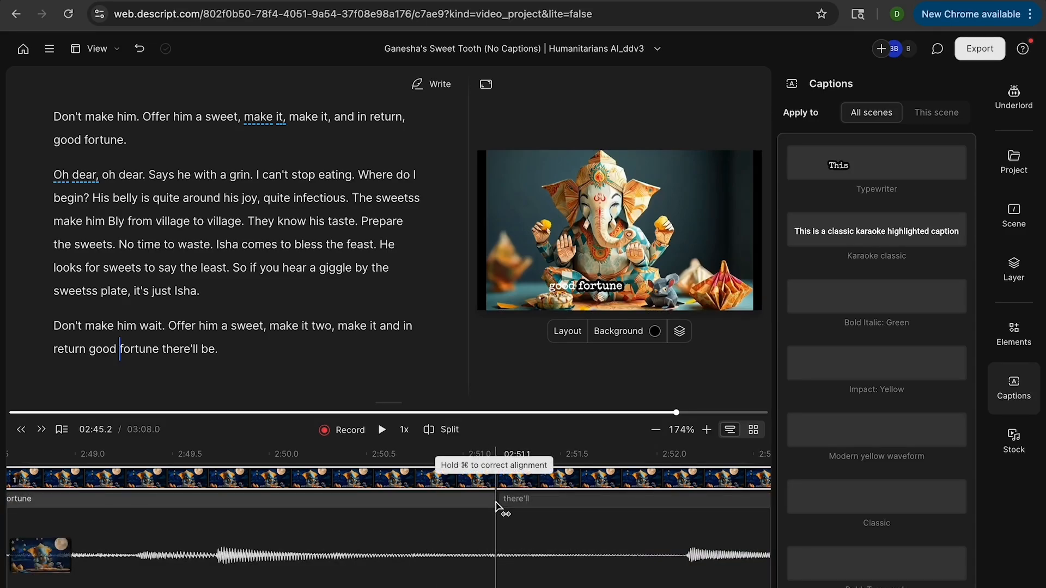
drag(495, 508, 57, 501)
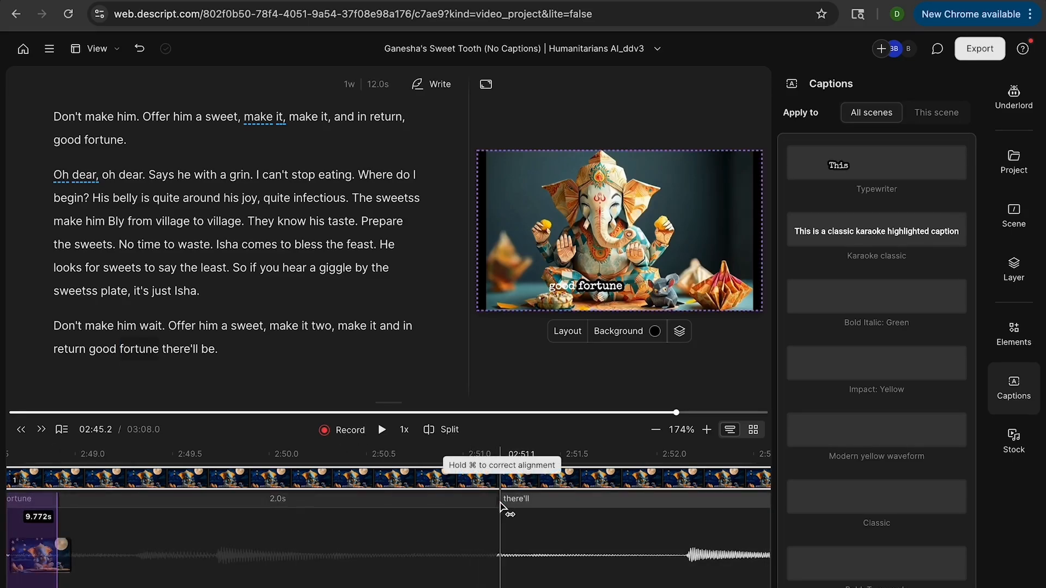
drag(502, 502, 63, 498)
Move the start of "be." back to about 2:49.2, just after "there'll", and play back the passage from 2:45.2
scroll(360, 524, right, 10)
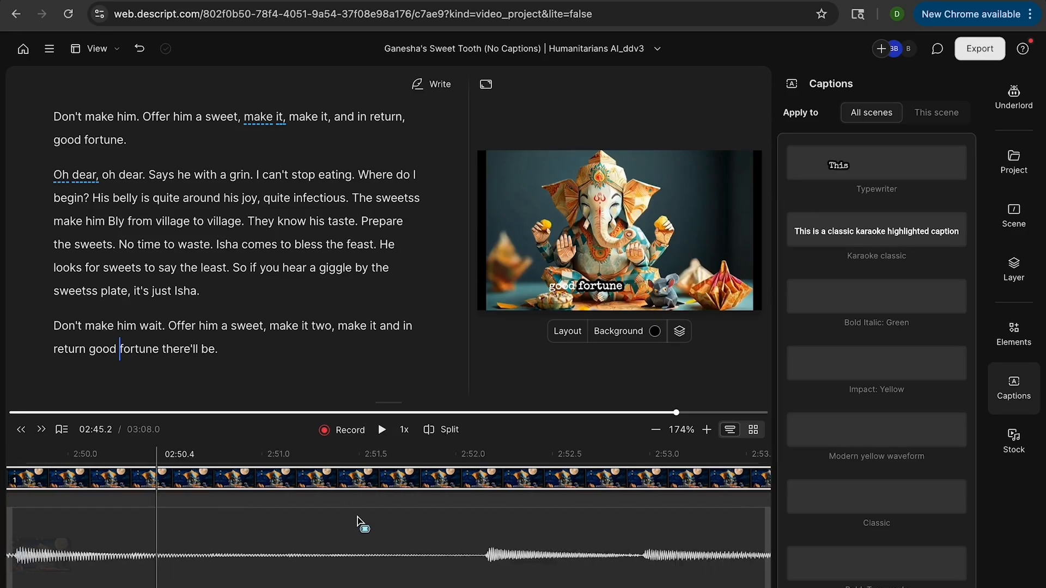
scroll(359, 520, right, 10)
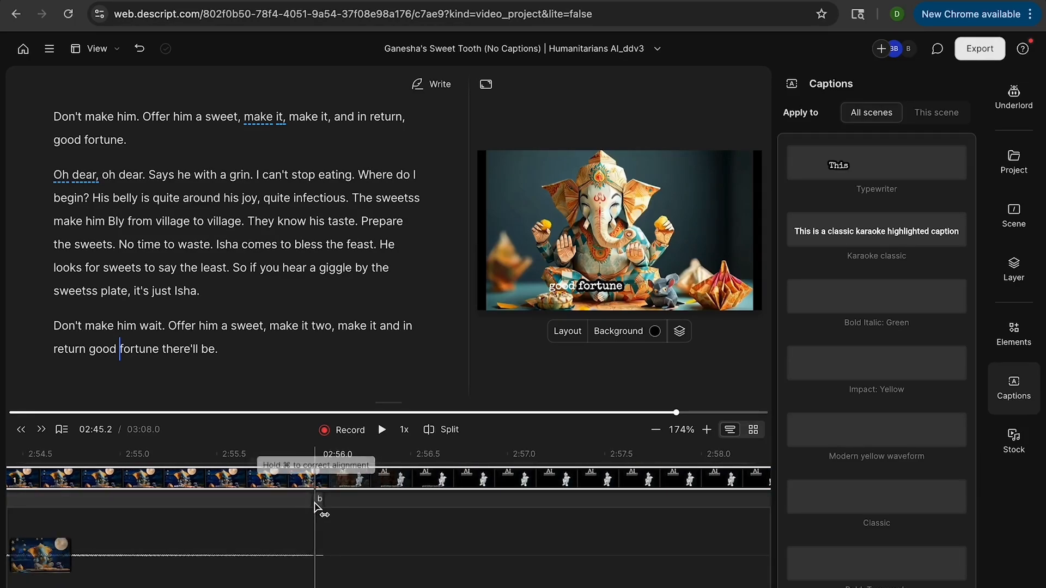
drag(320, 507, 7, 497)
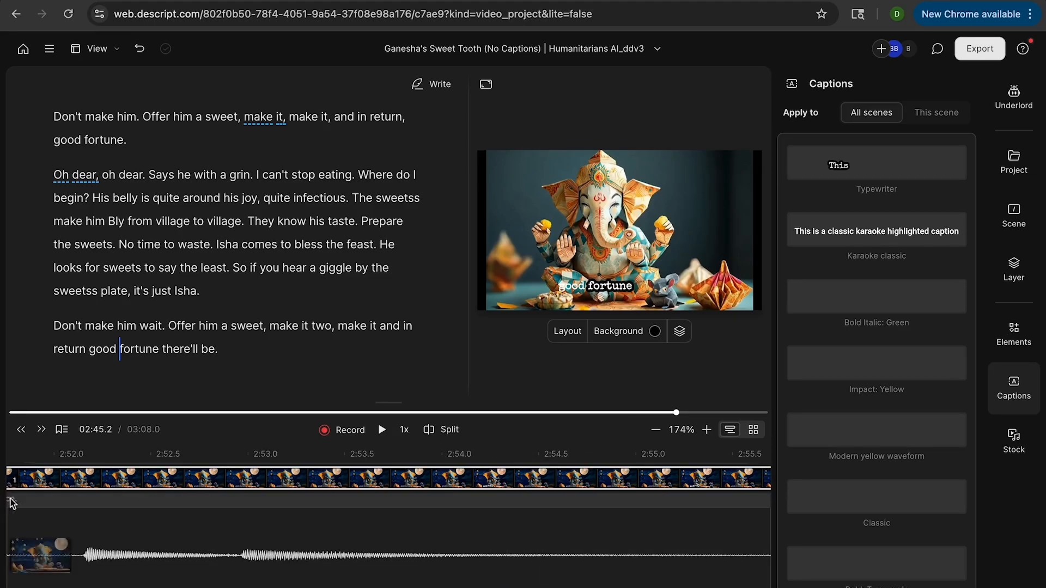
scroll(98, 500, left, 6)
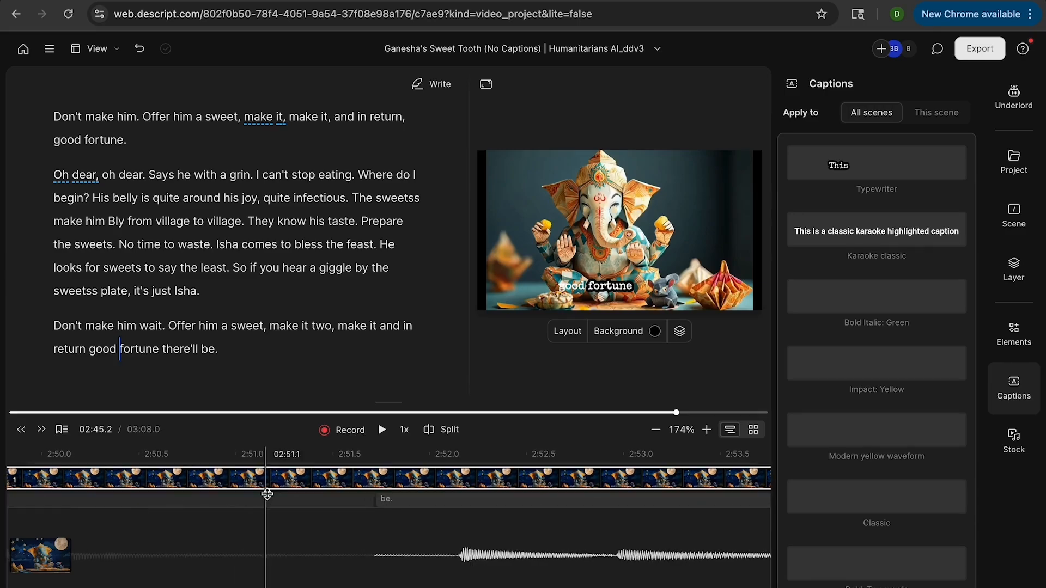
scroll(268, 496, left, 1)
scroll(267, 500, left, 2)
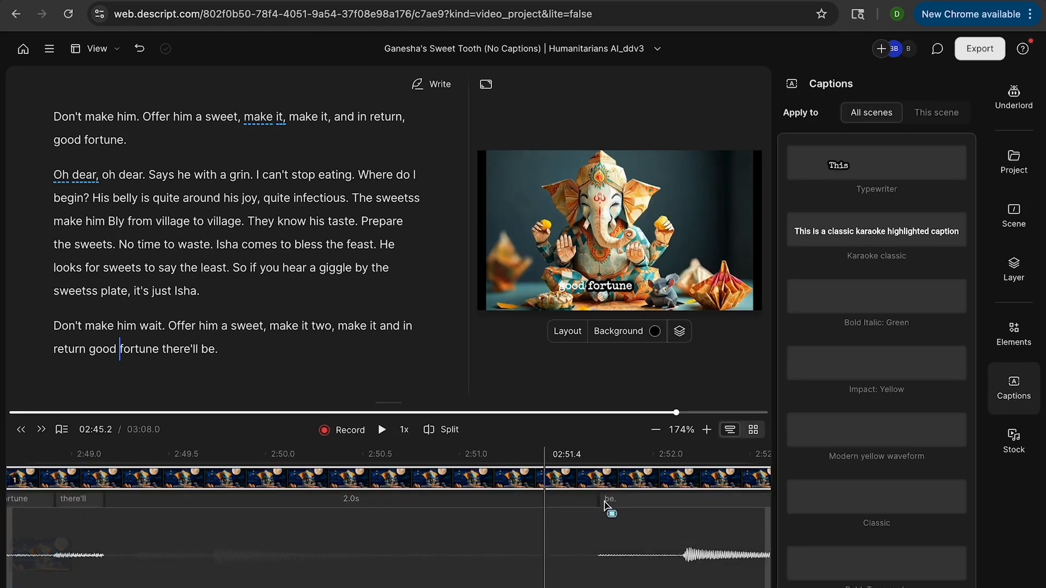
drag(603, 506, 517, 512)
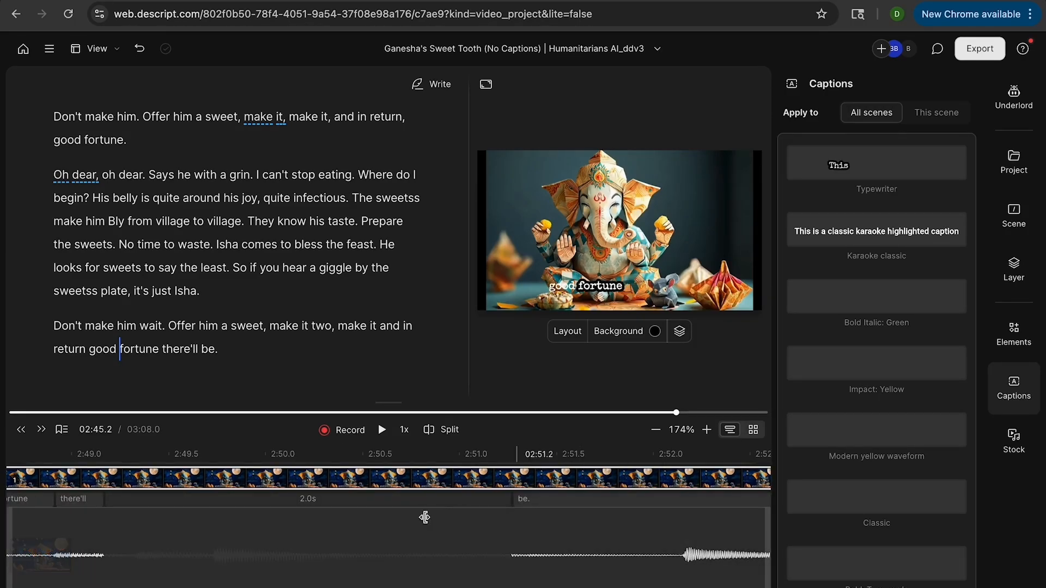
drag(262, 503, 104, 507)
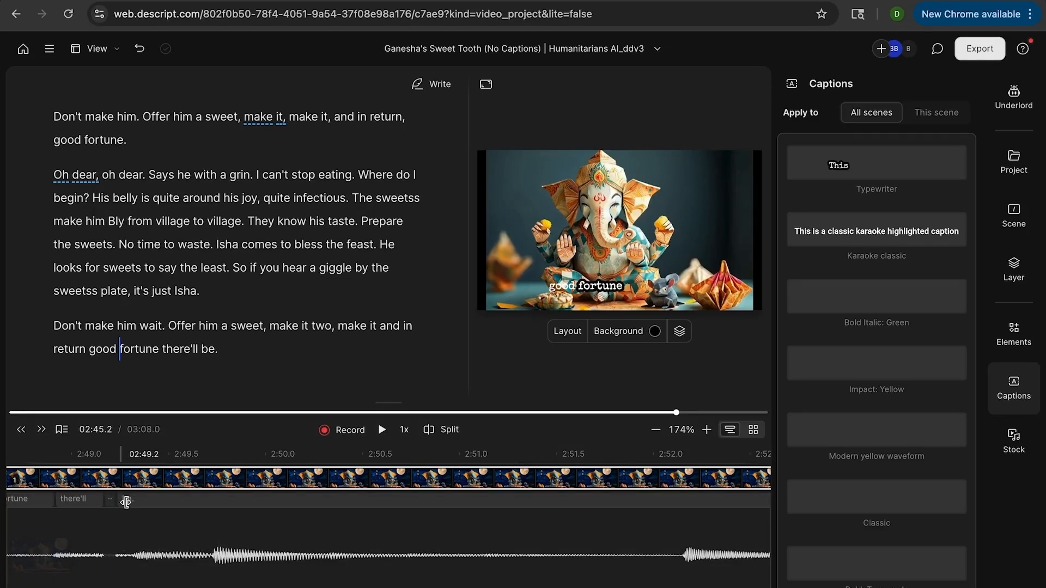
click(380, 433)
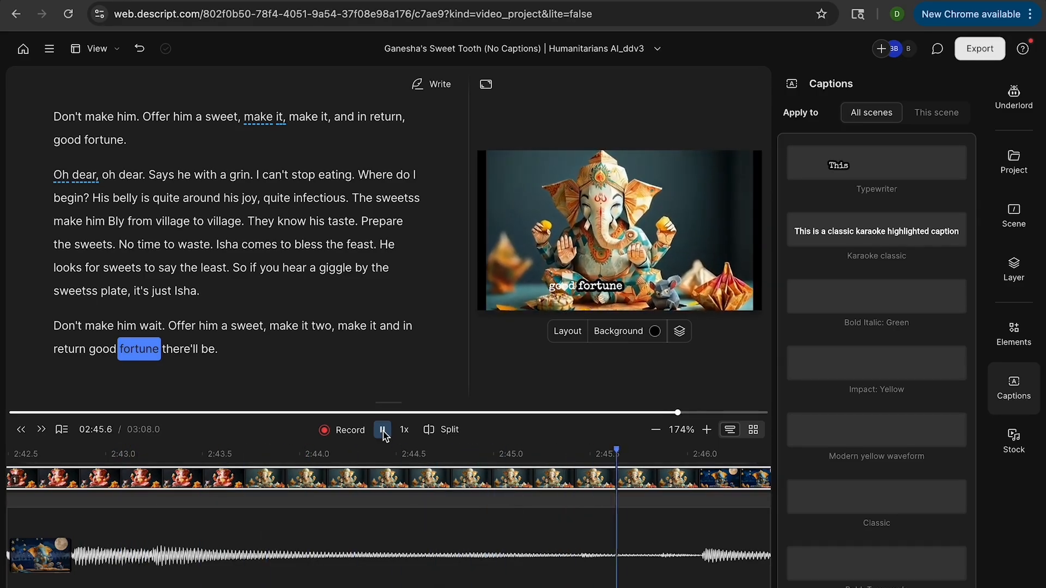
click(383, 431)
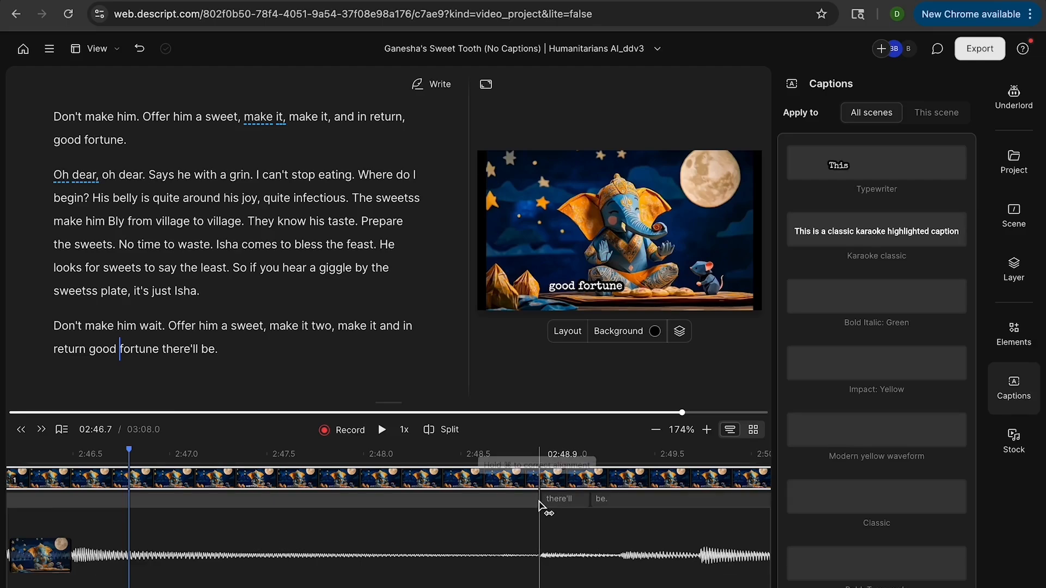
Shorten "fortune" to end at about 2:39.3 and align "there'll" and "be." directly after it on the timeline
drag(539, 506, 41, 500)
click(38, 500)
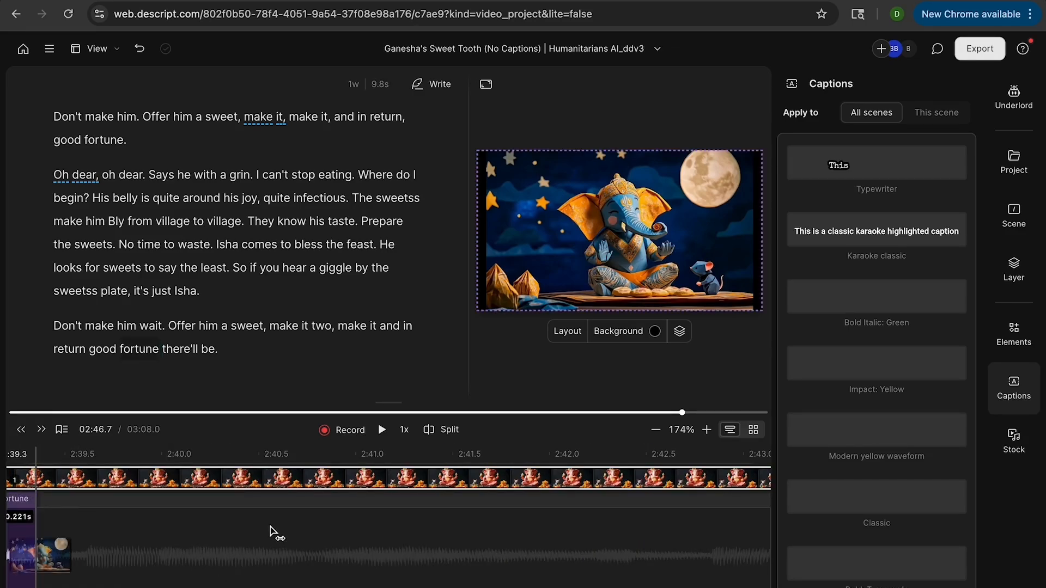
click(271, 528)
scroll(272, 527, right, 6)
scroll(274, 530, left, 7)
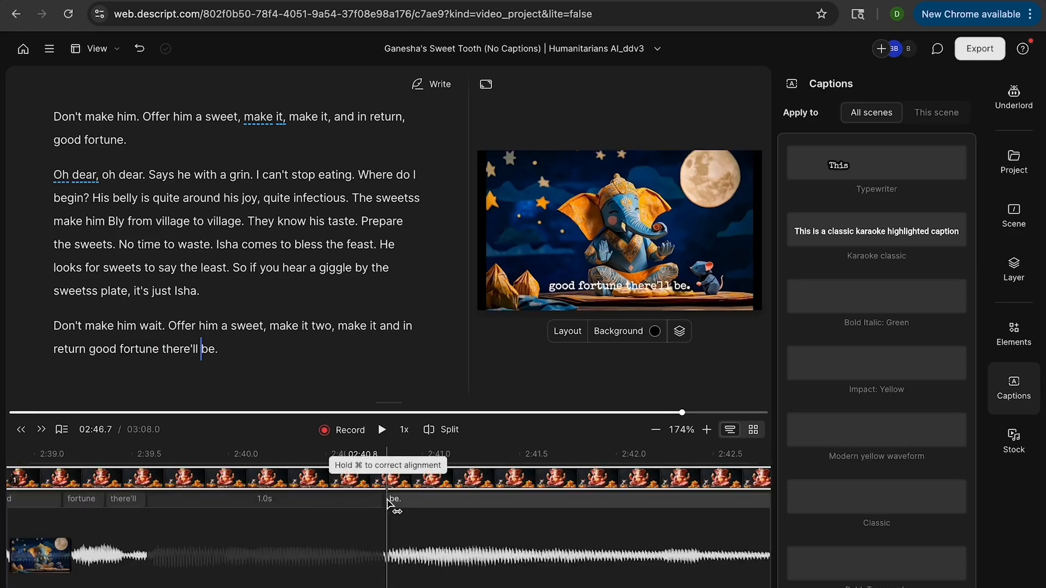
drag(389, 499, 151, 500)
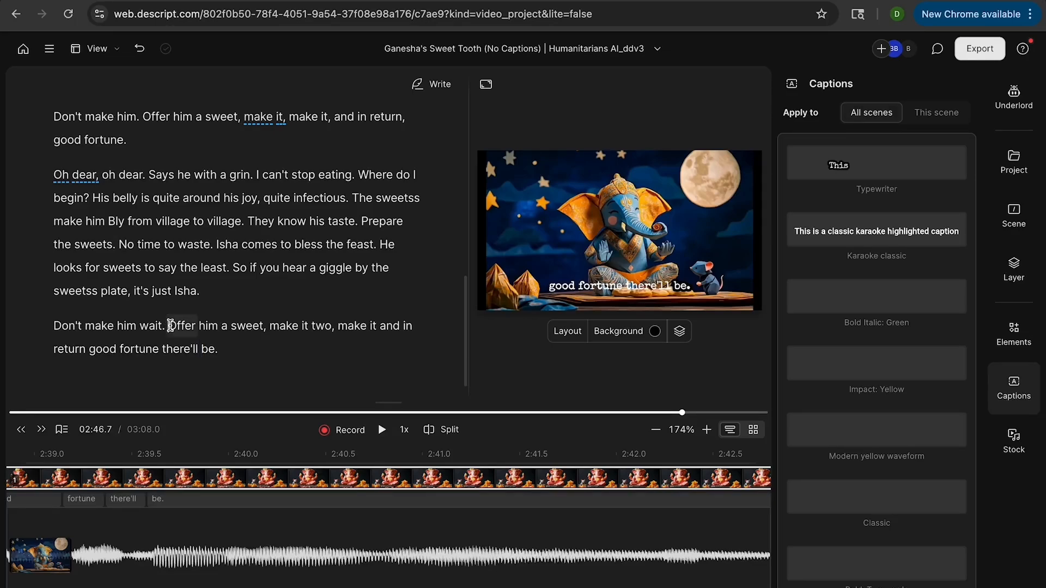
Play the video from "Offer" in the last paragraph through "there'll be" to check the realigned word timing
click(171, 325)
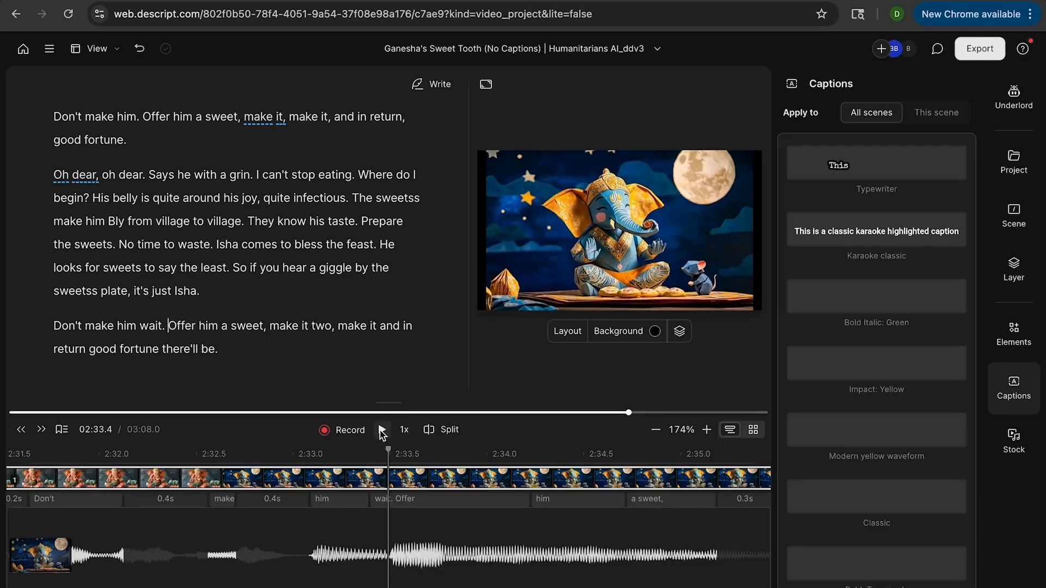
click(382, 432)
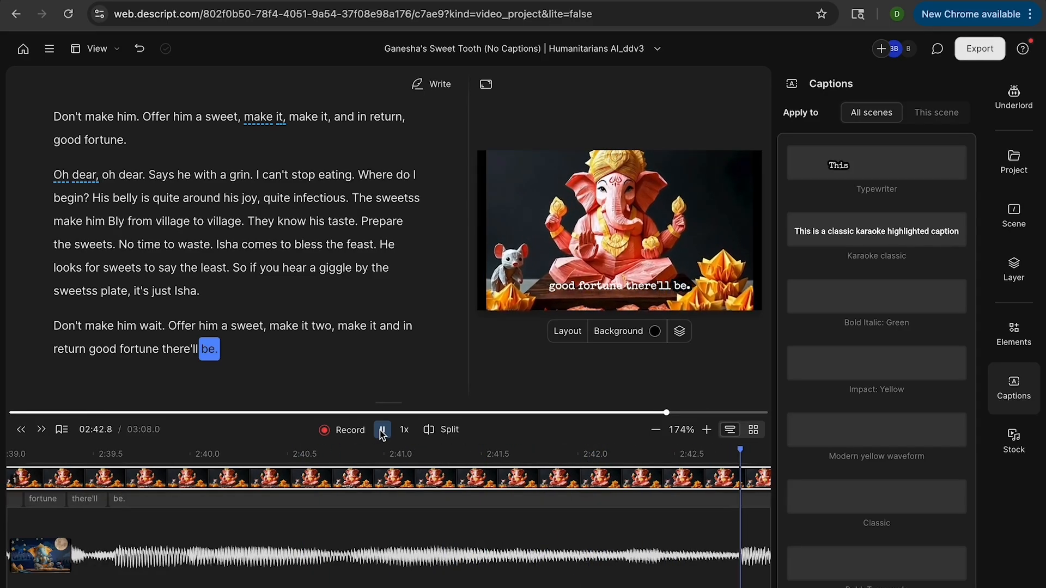
click(382, 431)
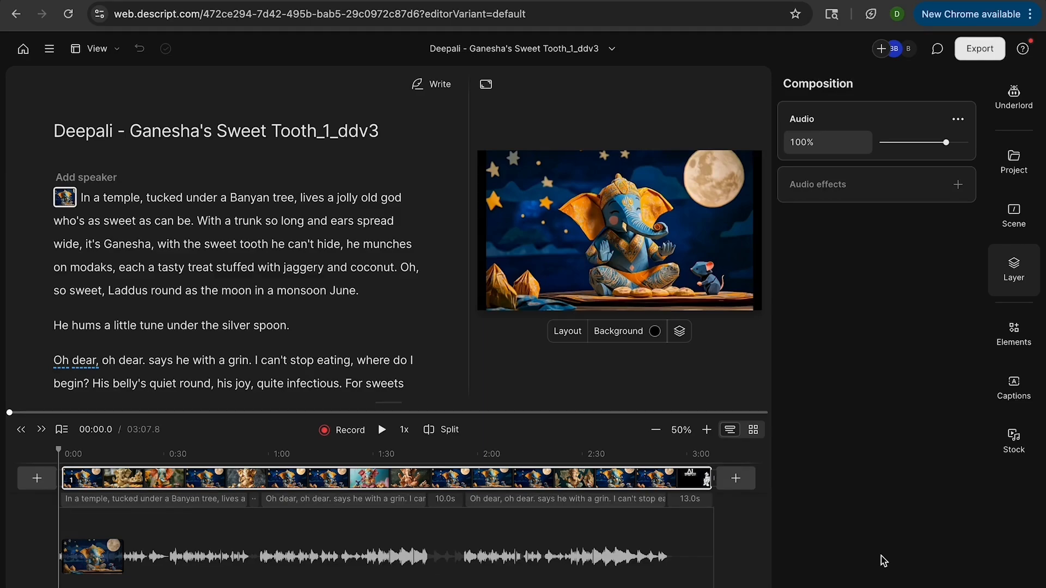
Open the video export settings of the completed Ganesha's Sweet Tooth project and view the available destinations, keeping Local export
click(974, 54)
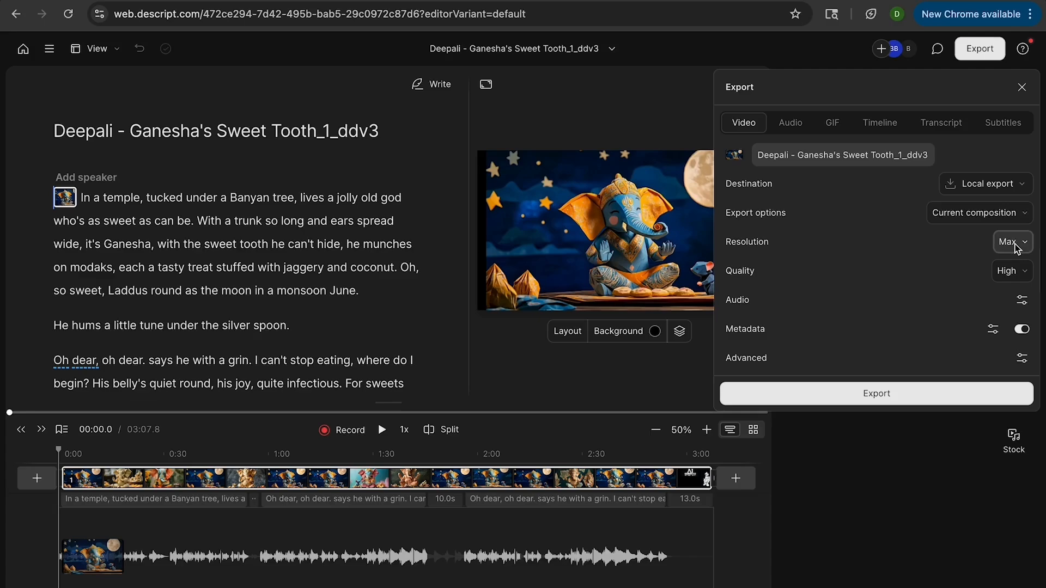
click(1003, 185)
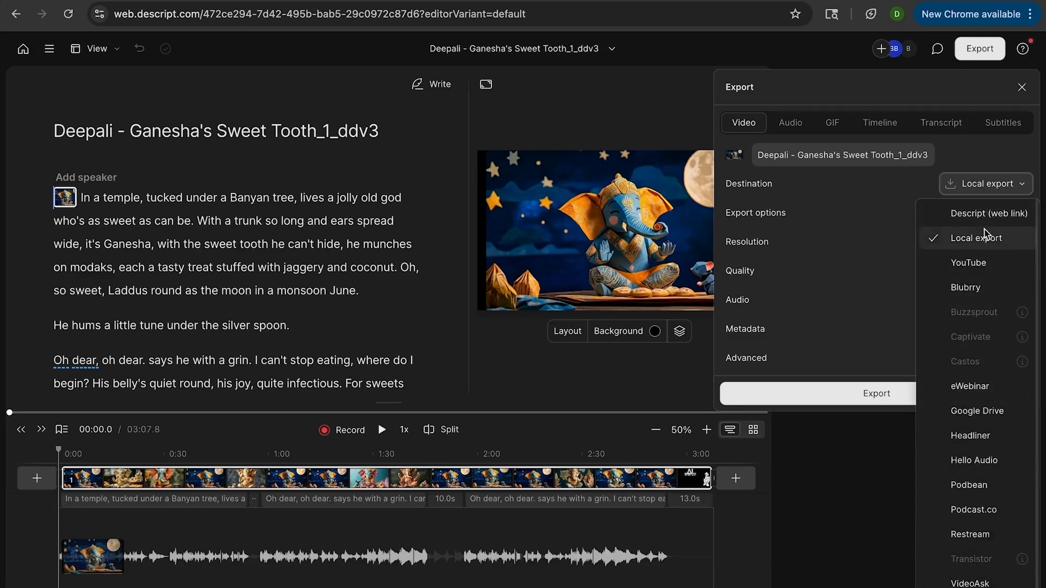
click(985, 159)
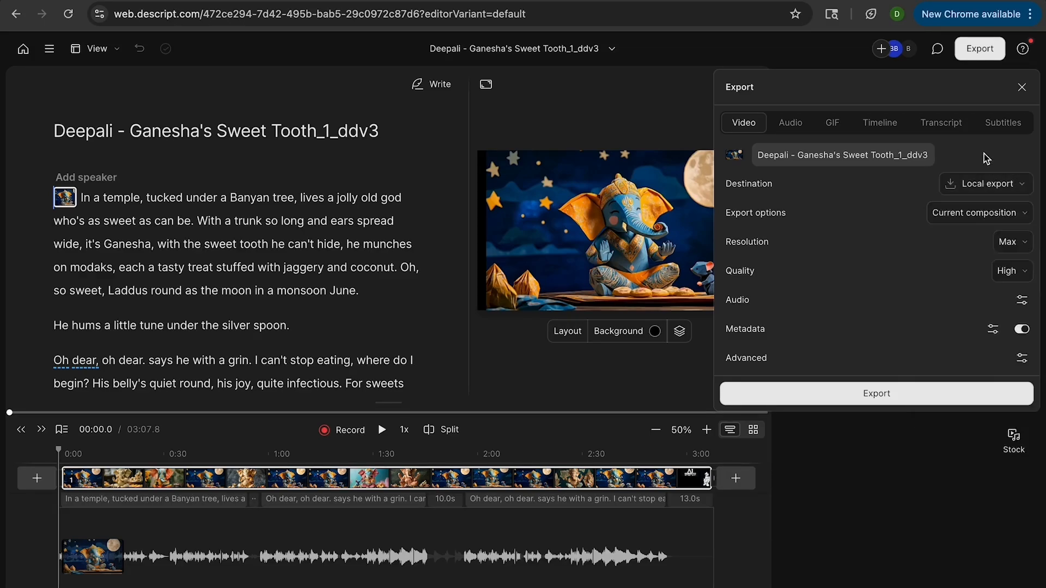